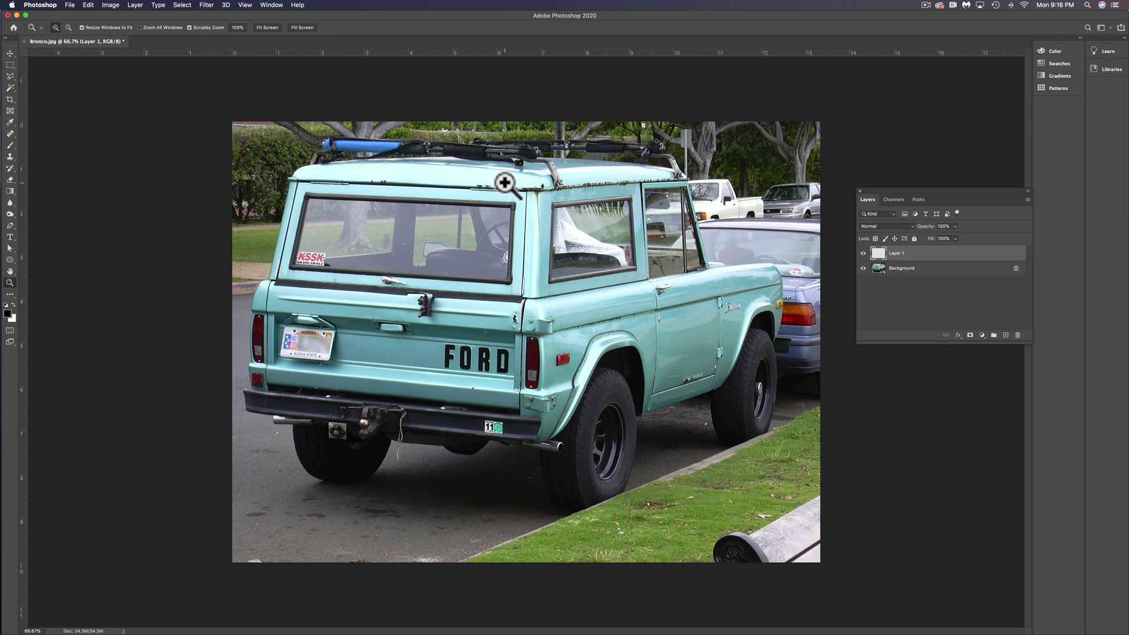
# Step: Fill the whole of Layer 1 with white and lower its opacity to about 49%
pyautogui.press('v')
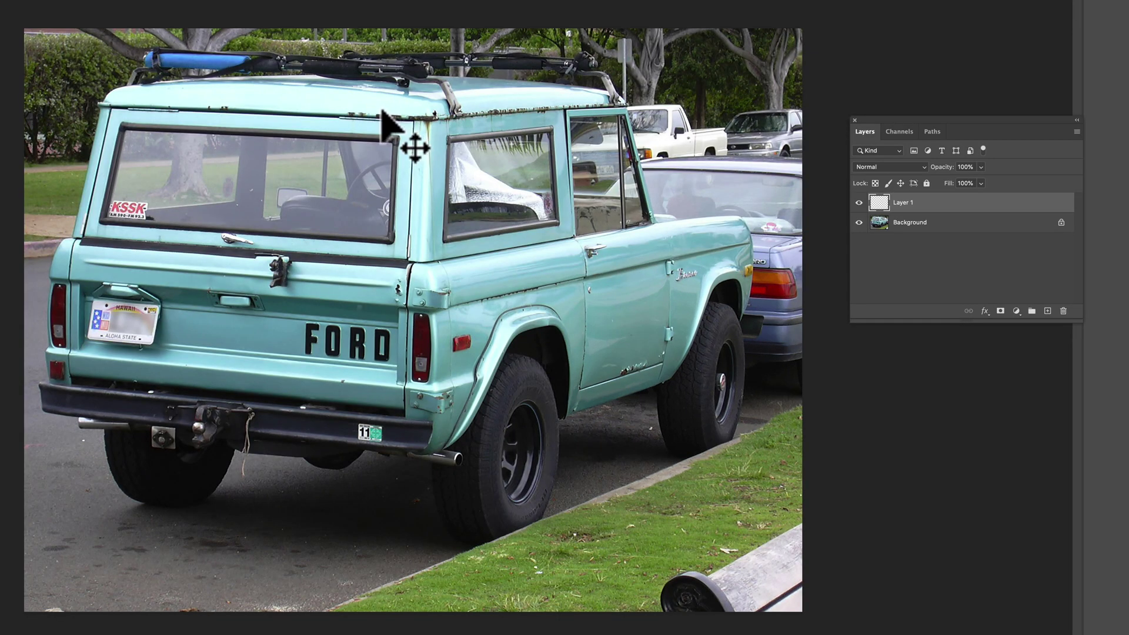
pyautogui.hotkey('ctrl', 'a')
pyautogui.hotkey('shift', 'BackSpace')
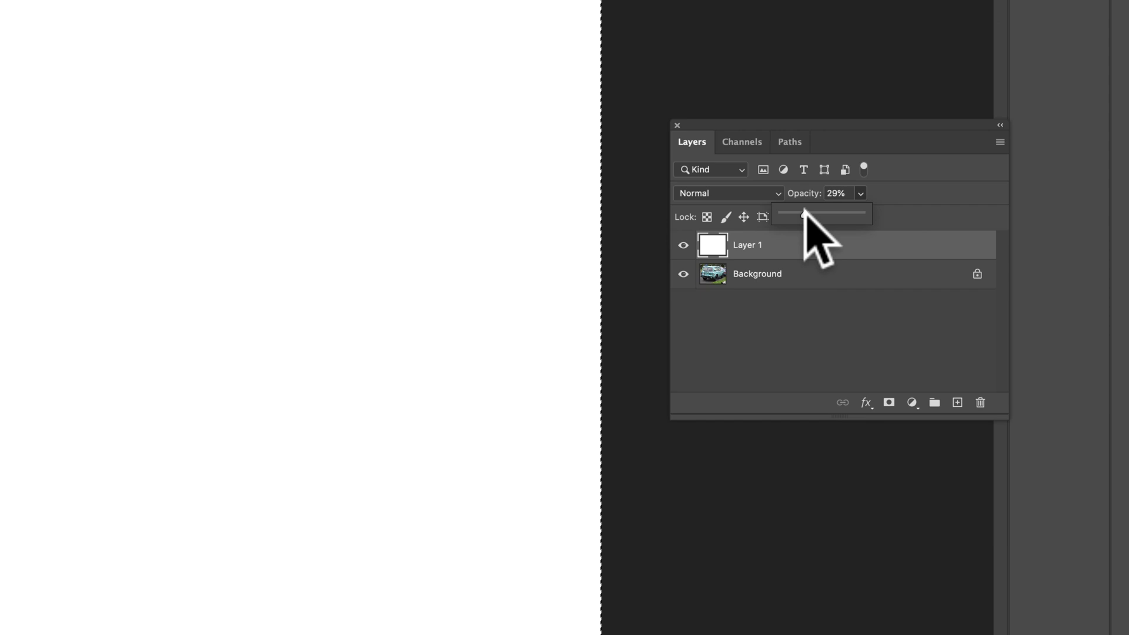
pyautogui.moveTo(805, 213); pyautogui.dragTo(821, 213)
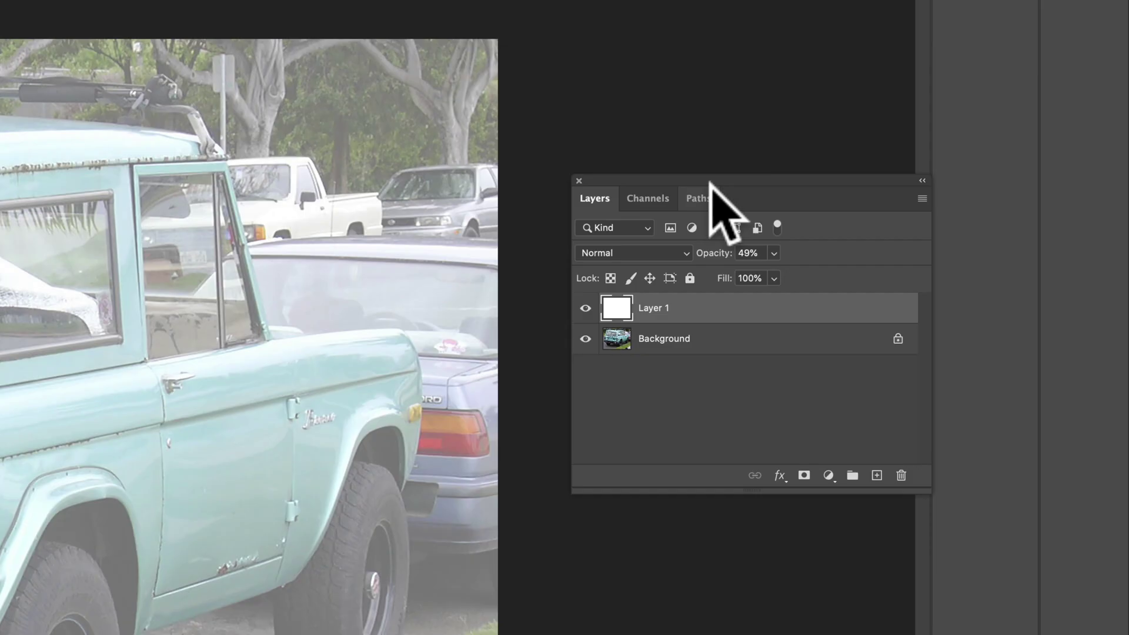
# Step: Add a new empty Path 1 in the Paths panel
pyautogui.click(704, 198)
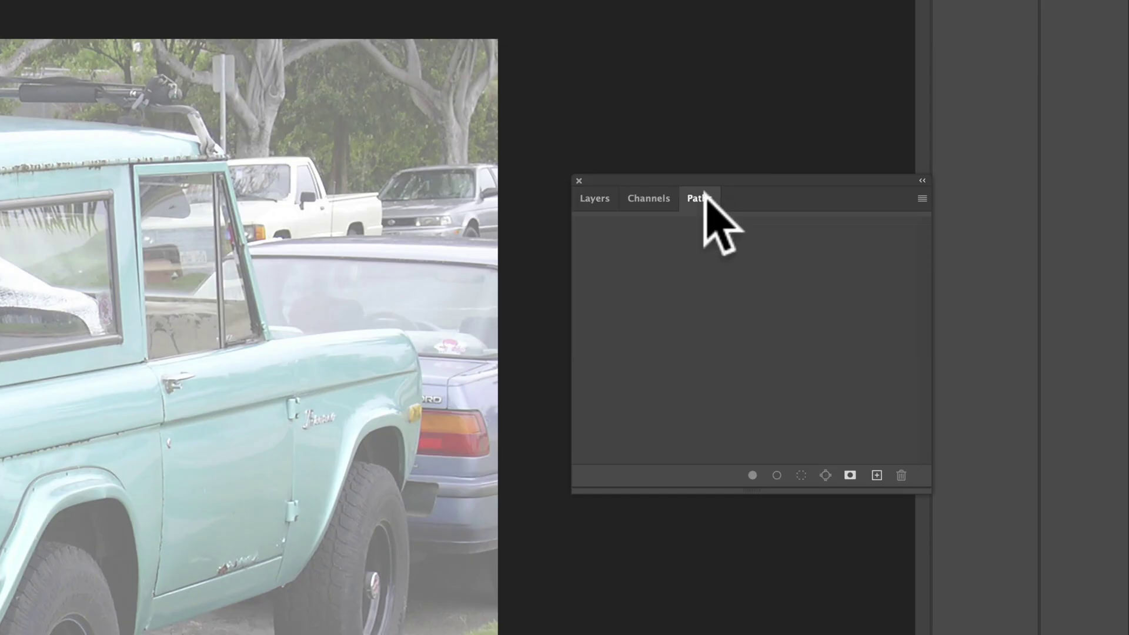
pyautogui.click(877, 475)
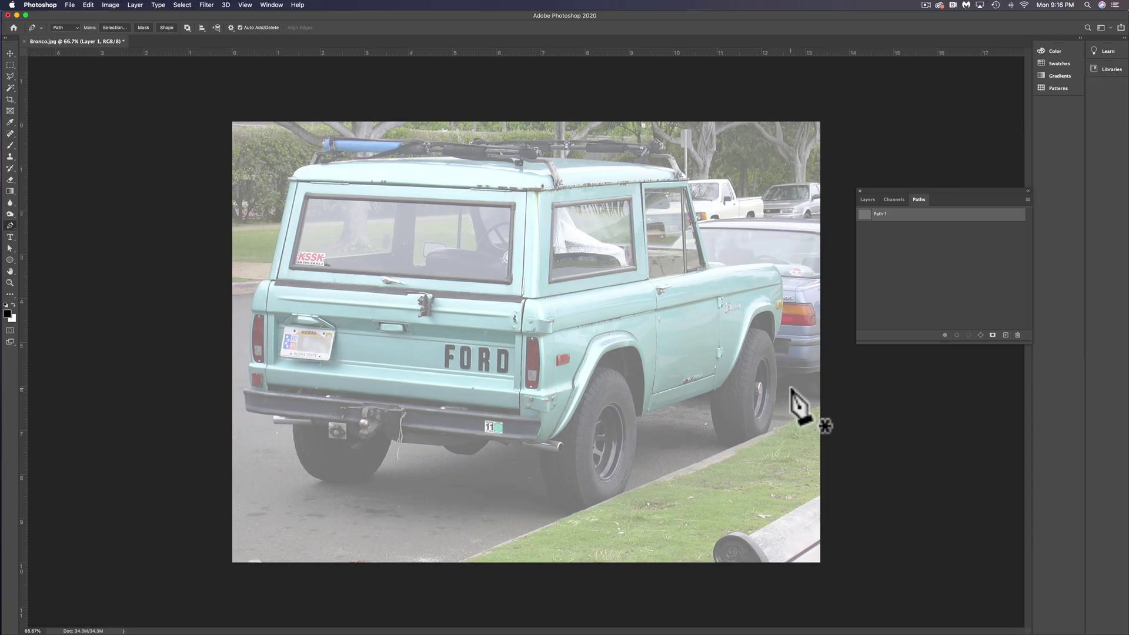
pyautogui.scroll(3, 791, 388)
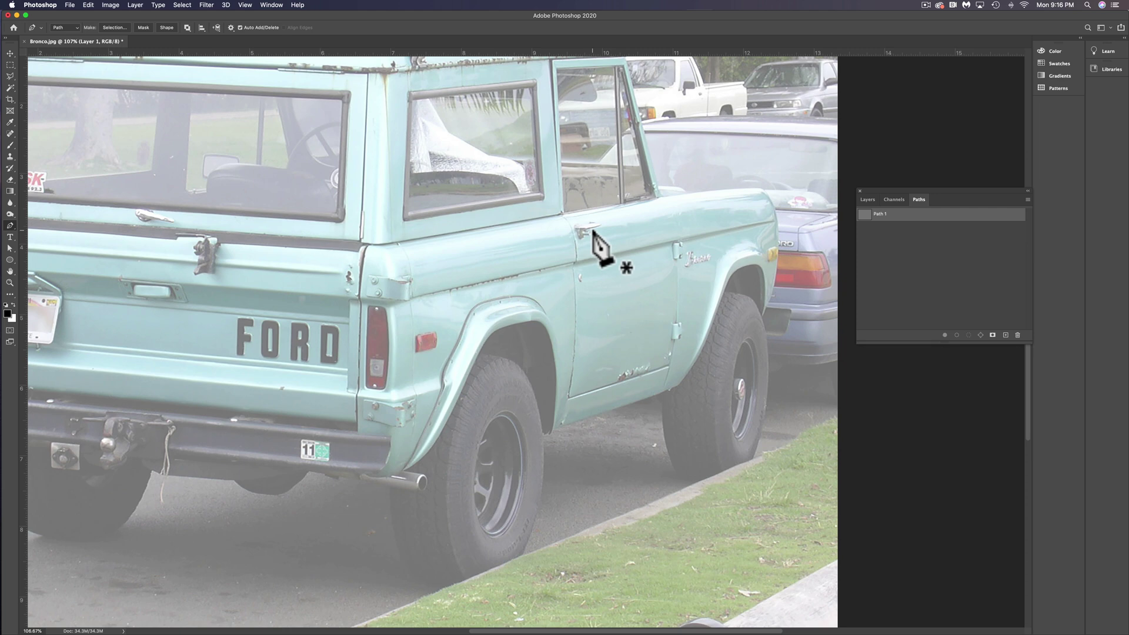
pyautogui.scroll(-3, 593, 232)
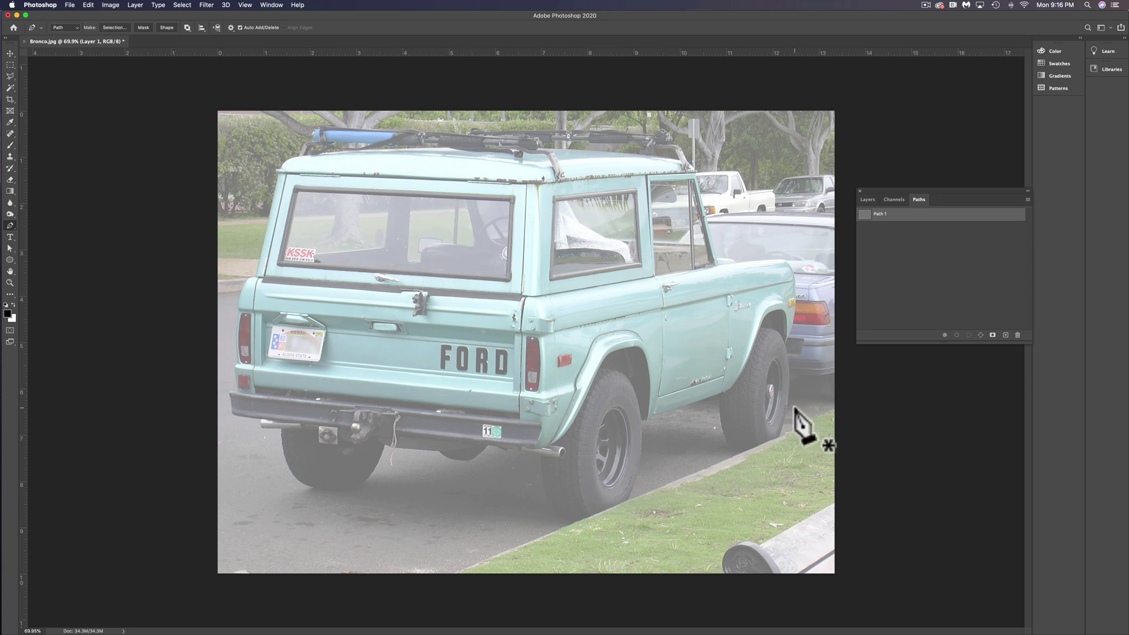
pyautogui.scroll(3, 795, 409)
pyautogui.scroll(2, 794, 410)
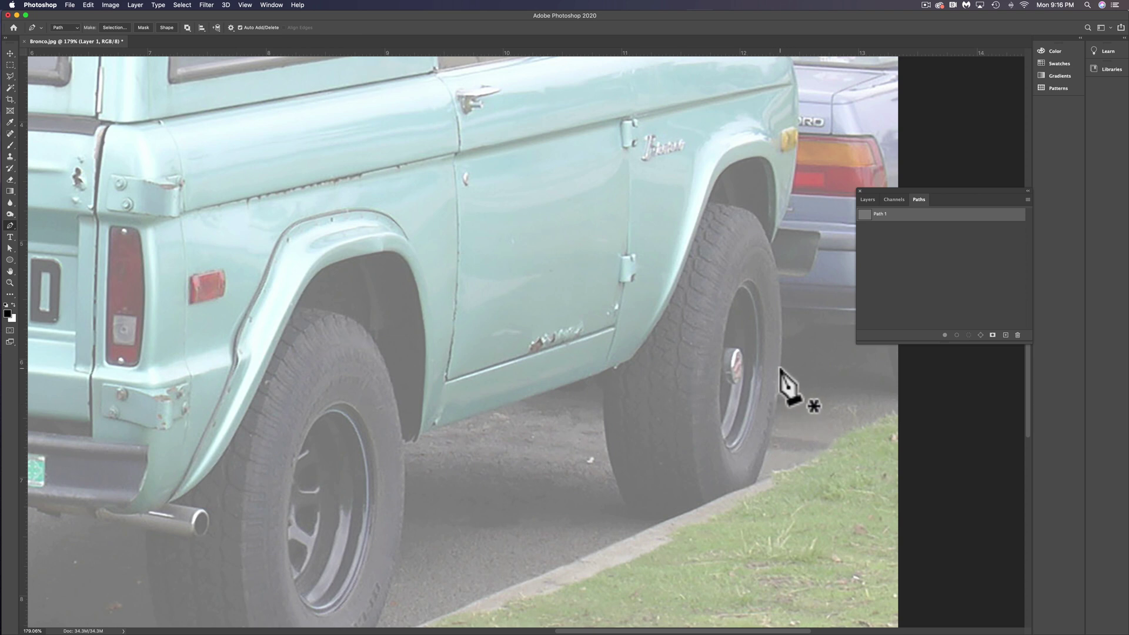
# Step: Start the outline with curved anchors up the rear tyre and a corner beside the bumper
pyautogui.moveTo(780, 368); pyautogui.dragTo(784, 324)
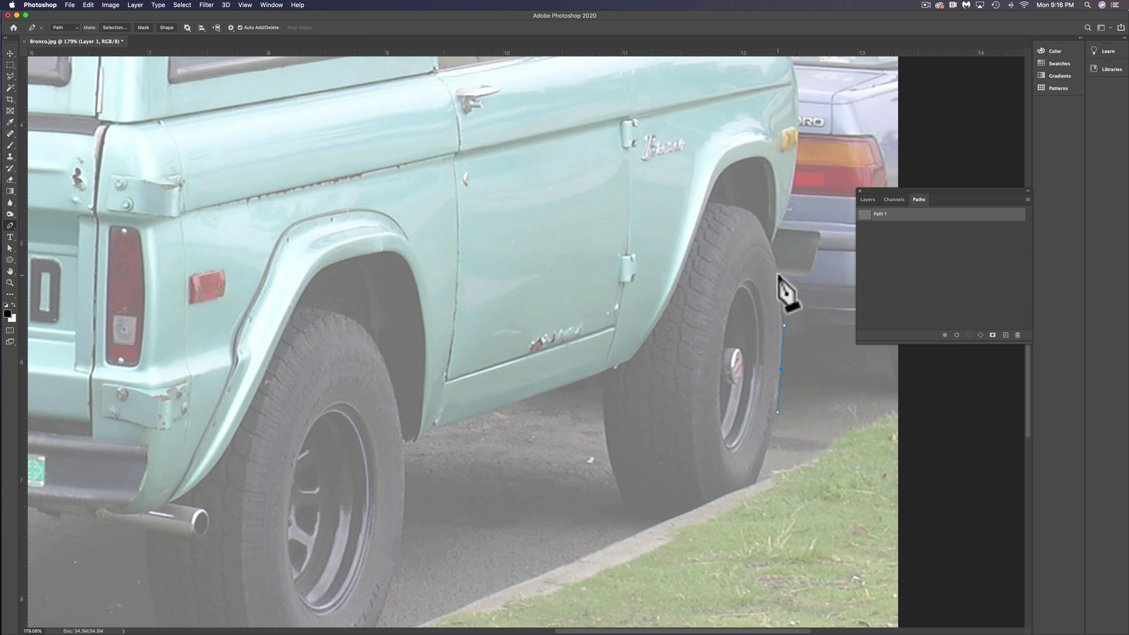
pyautogui.moveTo(778, 275); pyautogui.dragTo(817, 254)
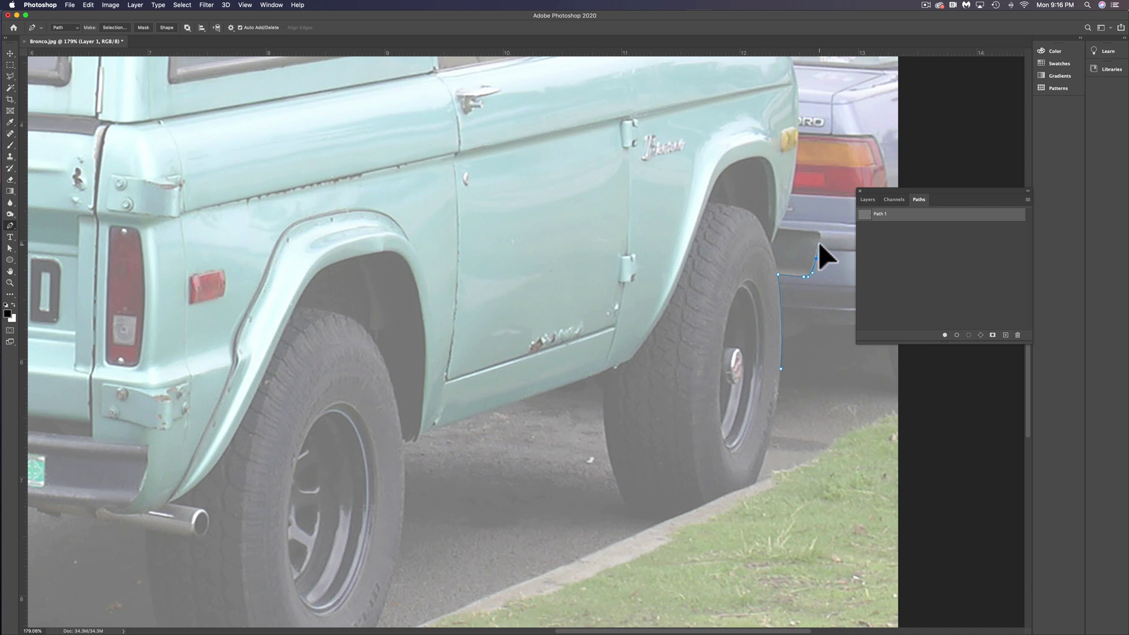
pyautogui.click(780, 227)
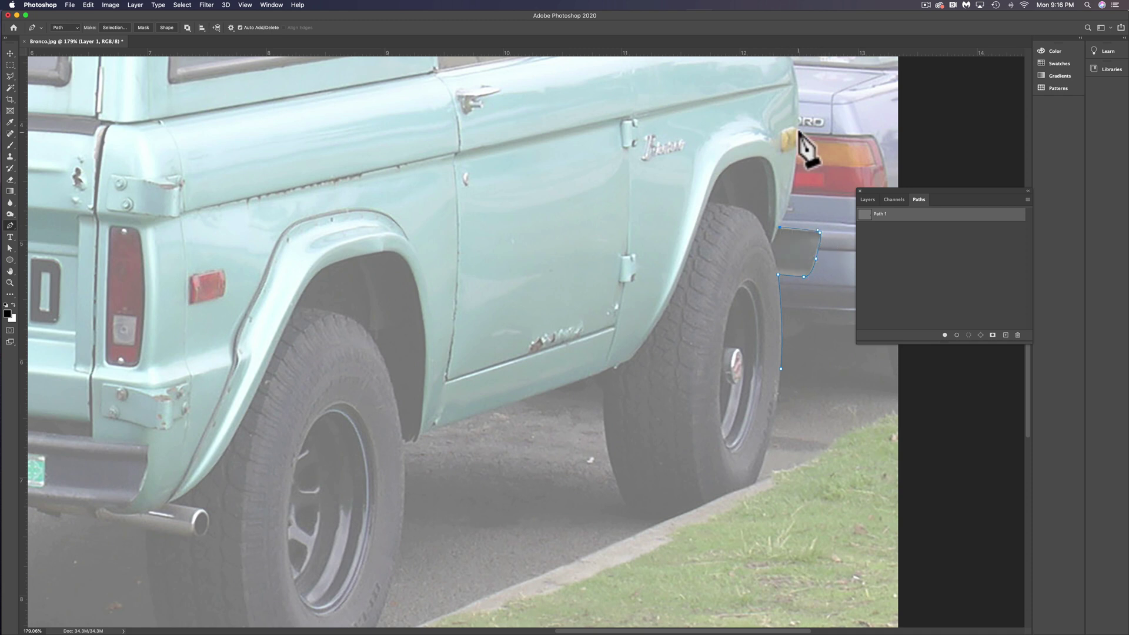
pyautogui.moveTo(766, 106); pyautogui.dragTo(754, 283)
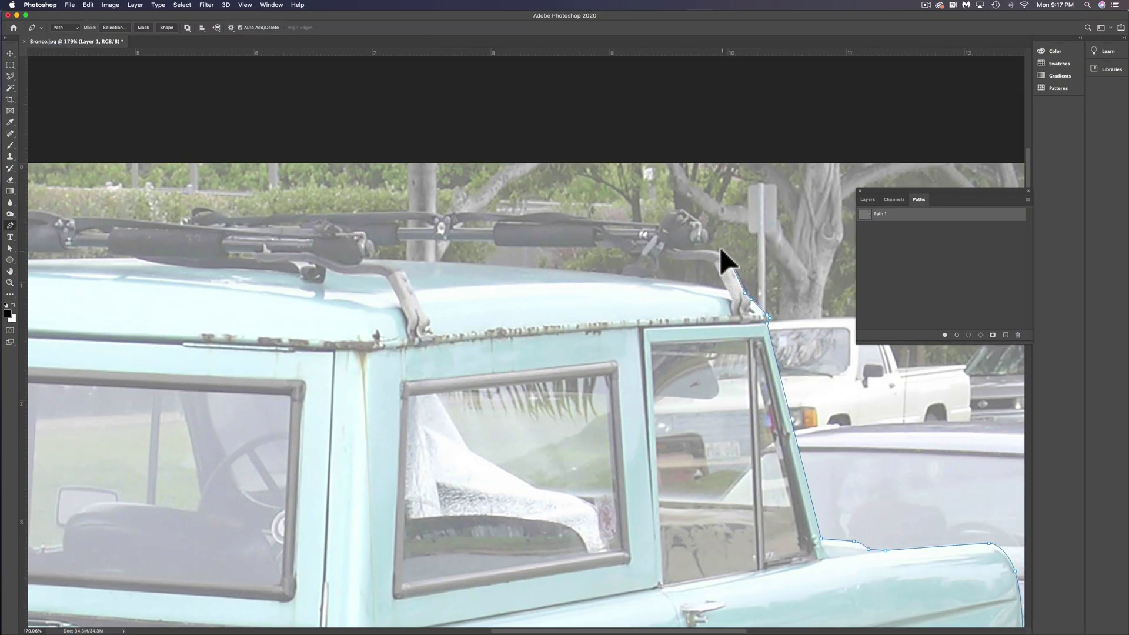
# Step: Continue the outline up the roof pillar and left along the roof rack
pyautogui.click(722, 251)
pyautogui.click(604, 228)
pyautogui.click(591, 224)
pyautogui.click(497, 224)
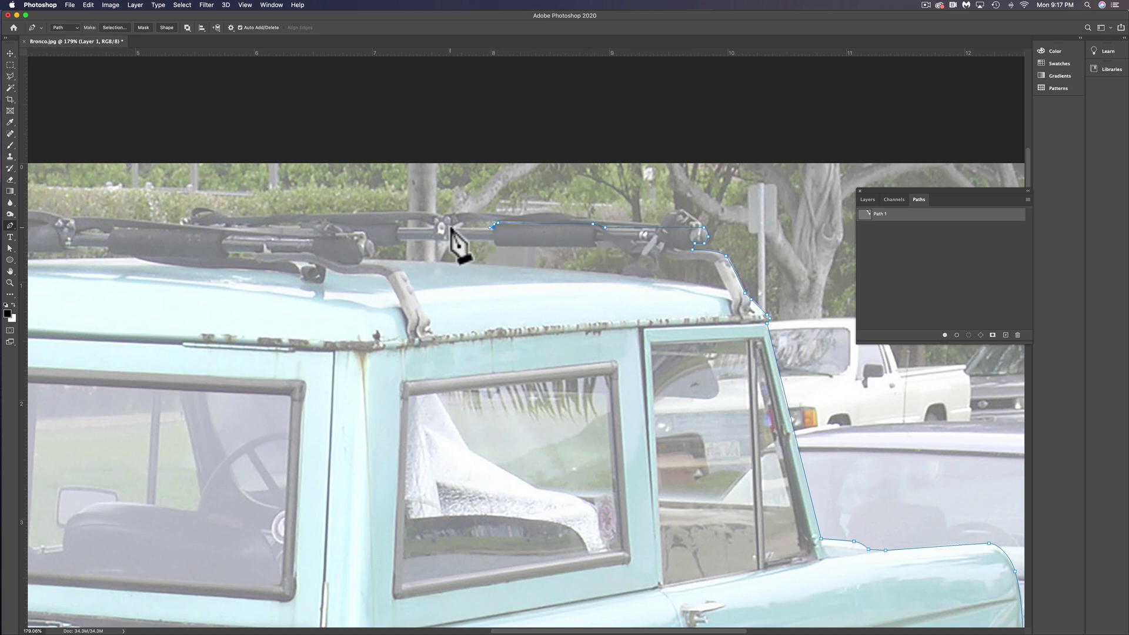
pyautogui.click(399, 224)
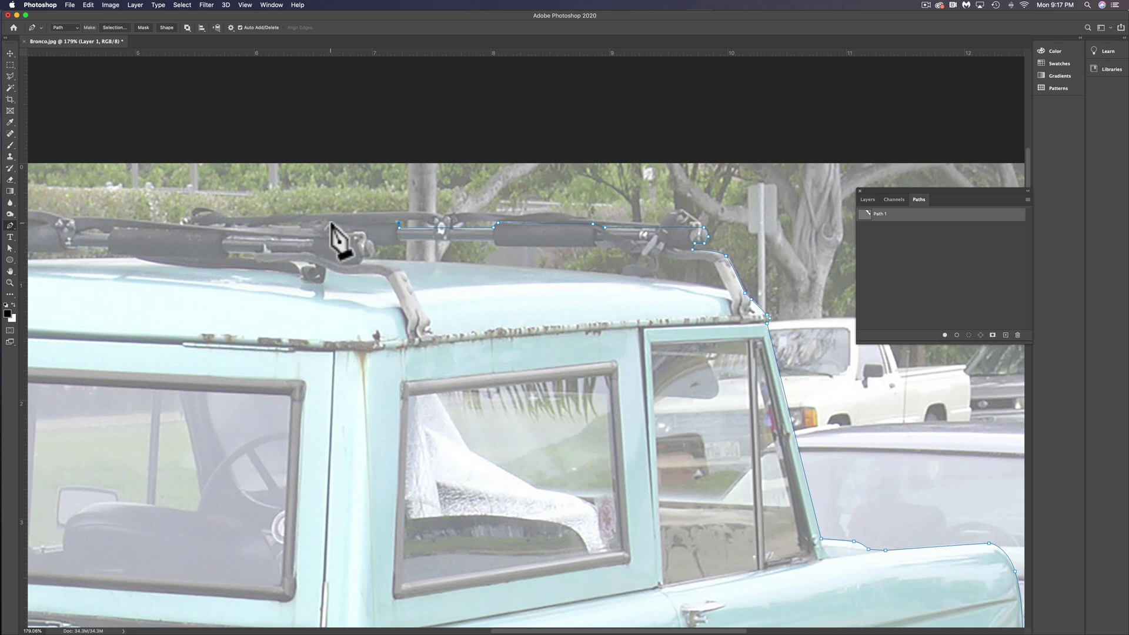
pyautogui.hscroll(-5, 411, 241)
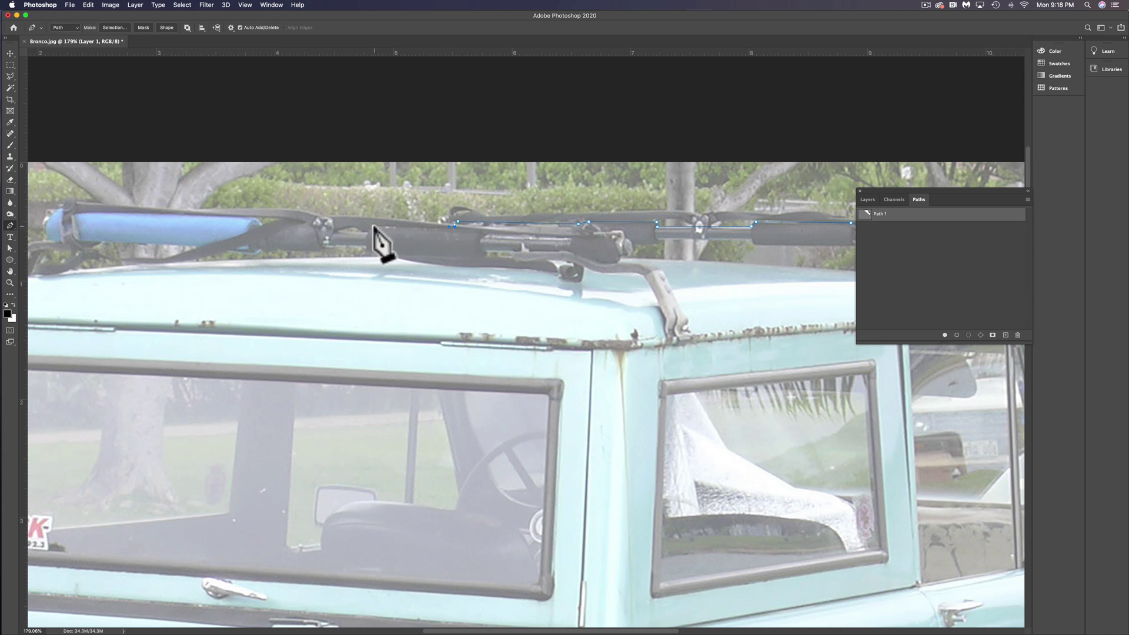
# Step: Extend the outline to the rack's left end, down the strut, and to the roof's rear corner
pyautogui.click(340, 231)
pyautogui.hscroll(-5, 294, 235)
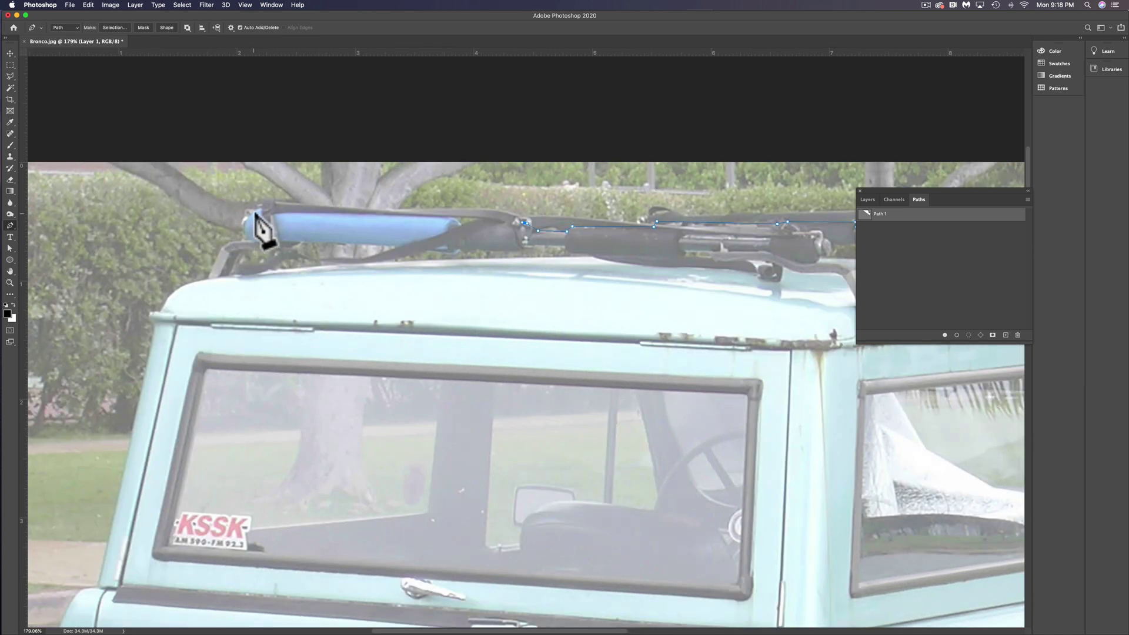
pyautogui.click(255, 212)
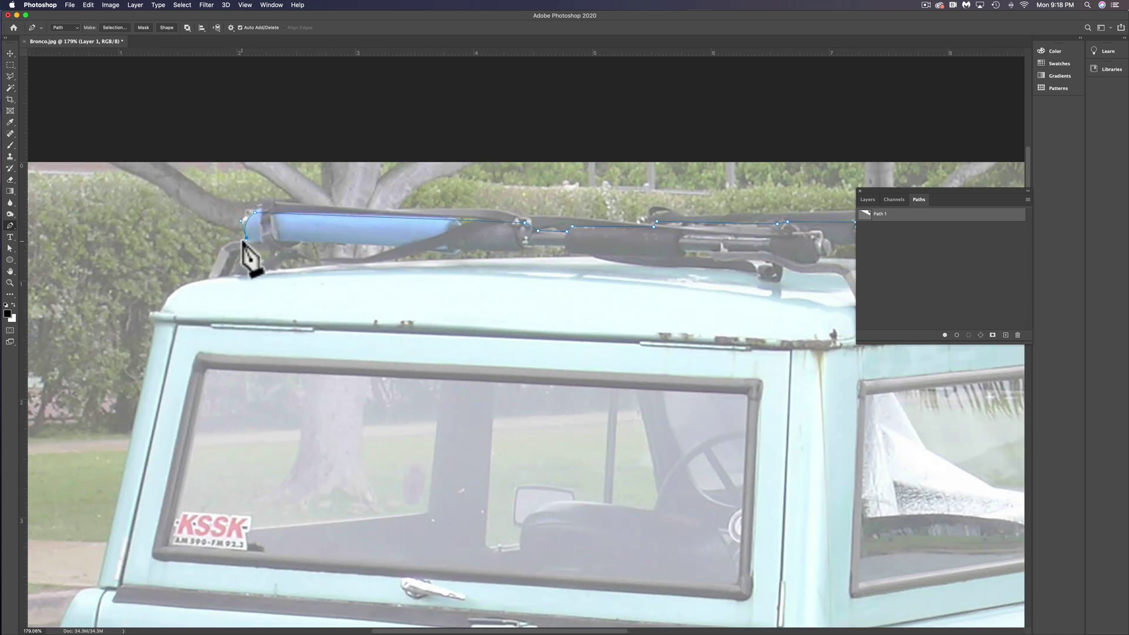
pyautogui.click(225, 245)
pyautogui.click(205, 278)
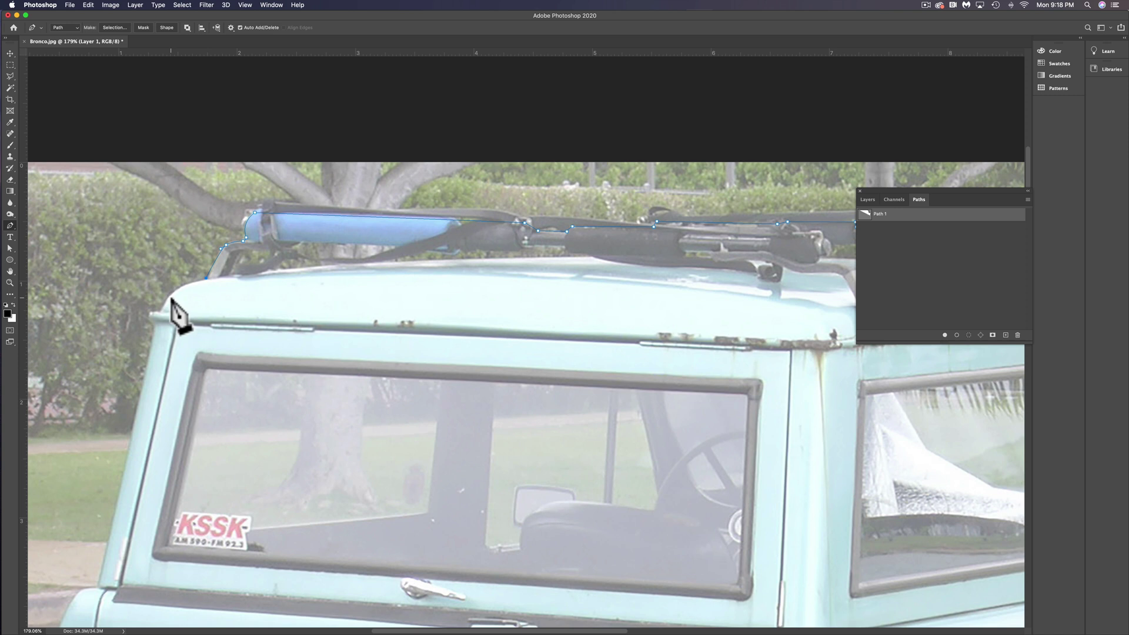
pyautogui.scroll(-5, 223, 347)
pyautogui.hscroll(-4, 224, 347)
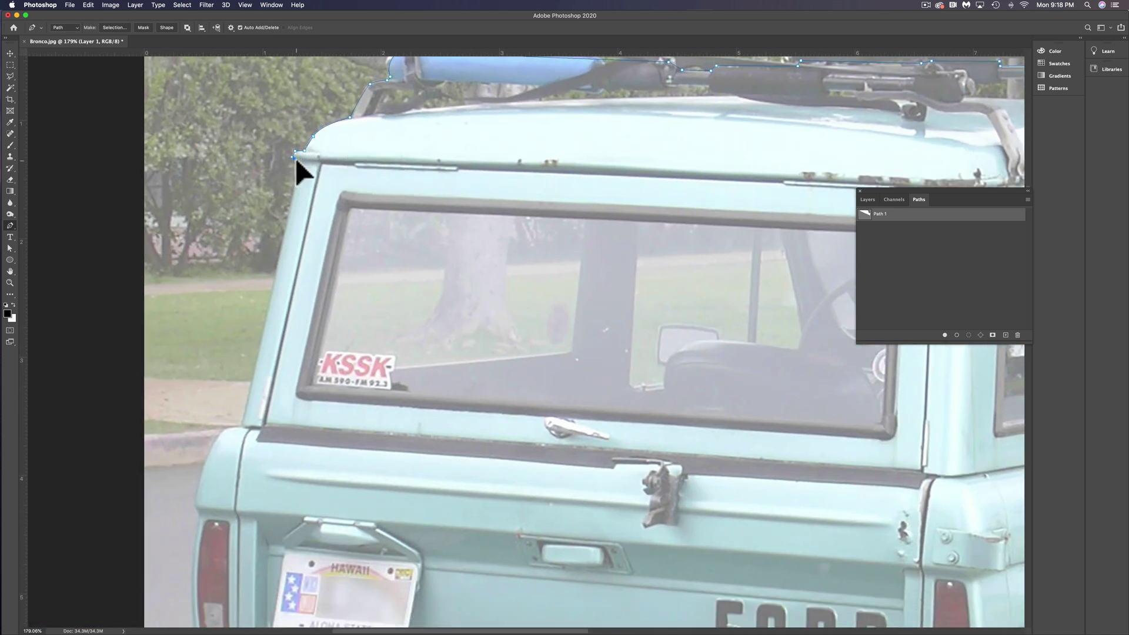
pyautogui.click(298, 161)
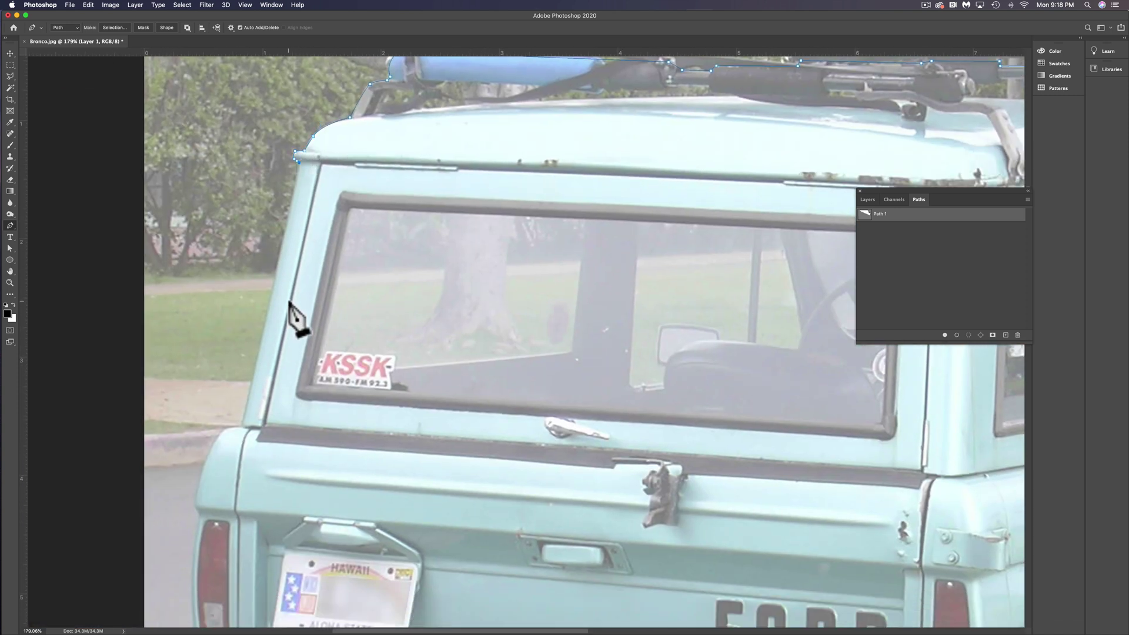
# Step: Run the outline down the body's left edge past the tail light, curving at the bumper corner
pyautogui.click(221, 432)
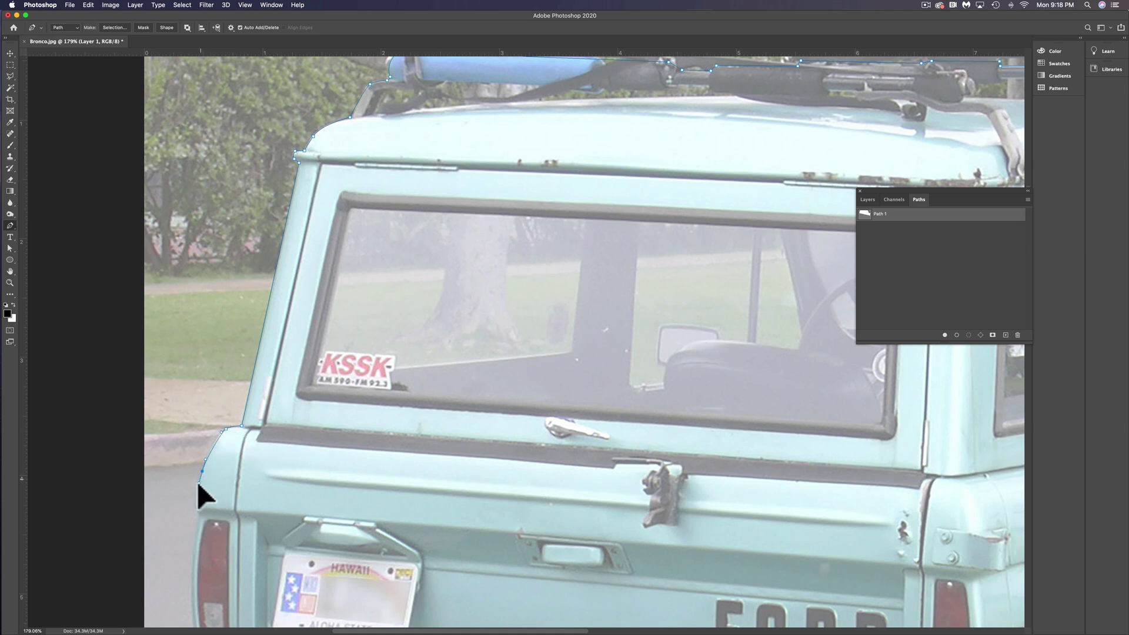
pyautogui.scroll(-6, 288, 514)
pyautogui.hscroll(-2, 288, 515)
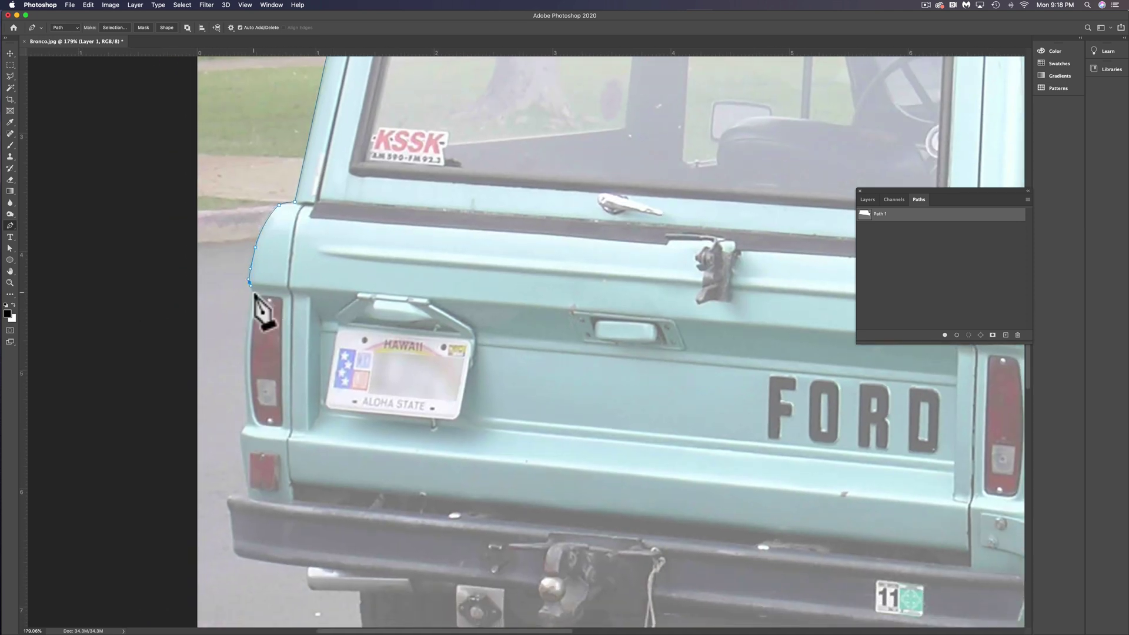
pyautogui.click(245, 384)
pyautogui.click(247, 420)
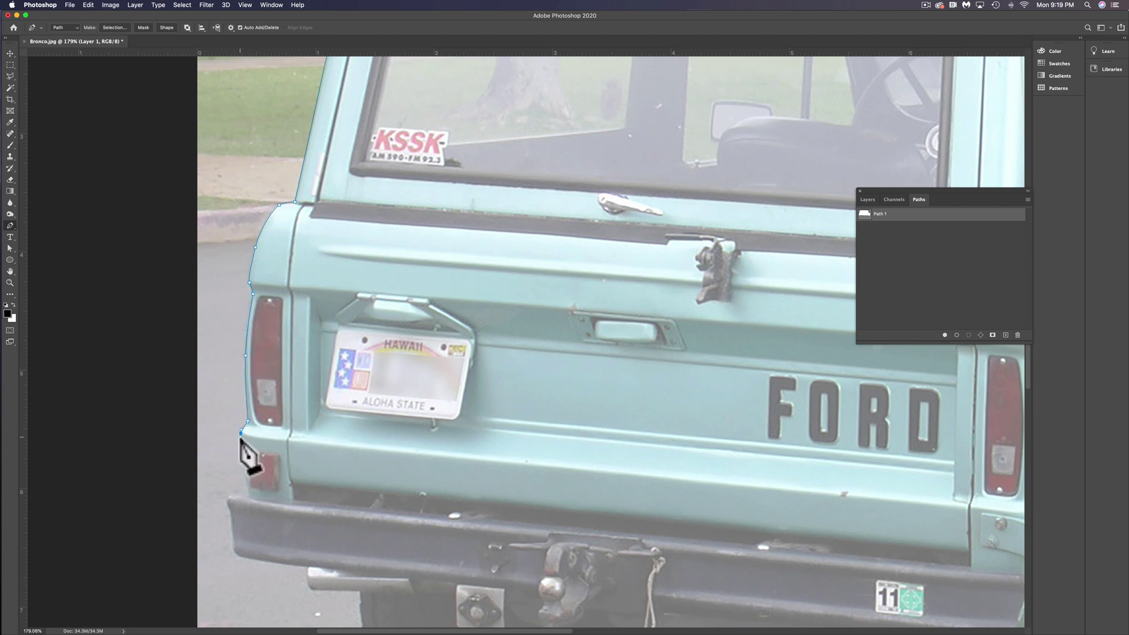
pyautogui.click(249, 491)
pyautogui.moveTo(234, 493); pyautogui.dragTo(229, 496)
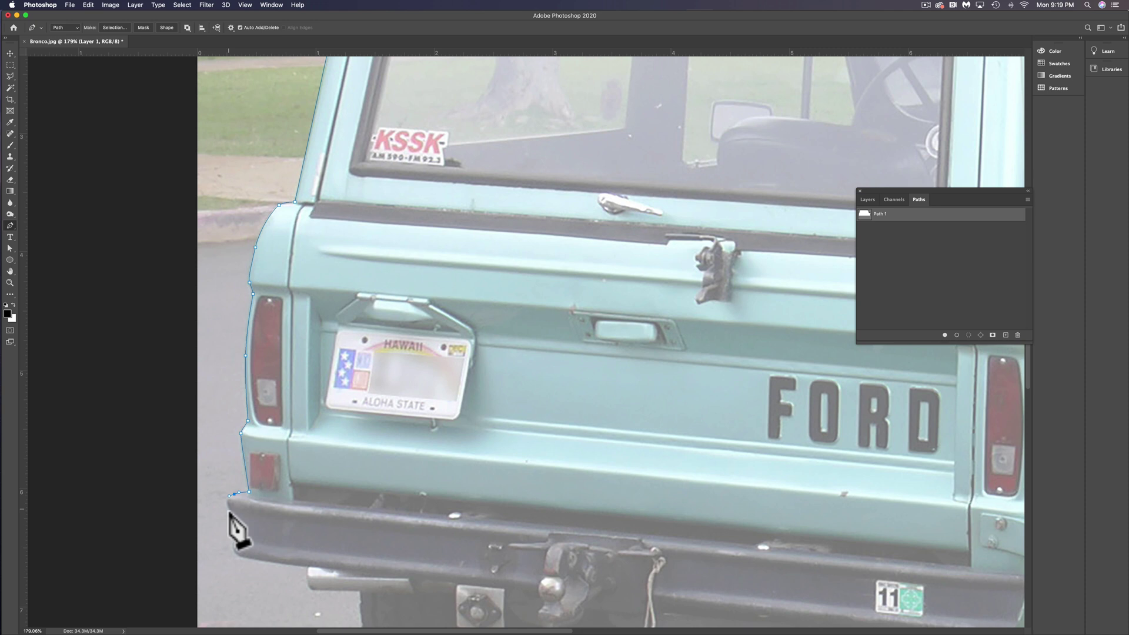
# Step: Carry the path below the bumper's lower corner and along the exhaust pipe
pyautogui.click(232, 515)
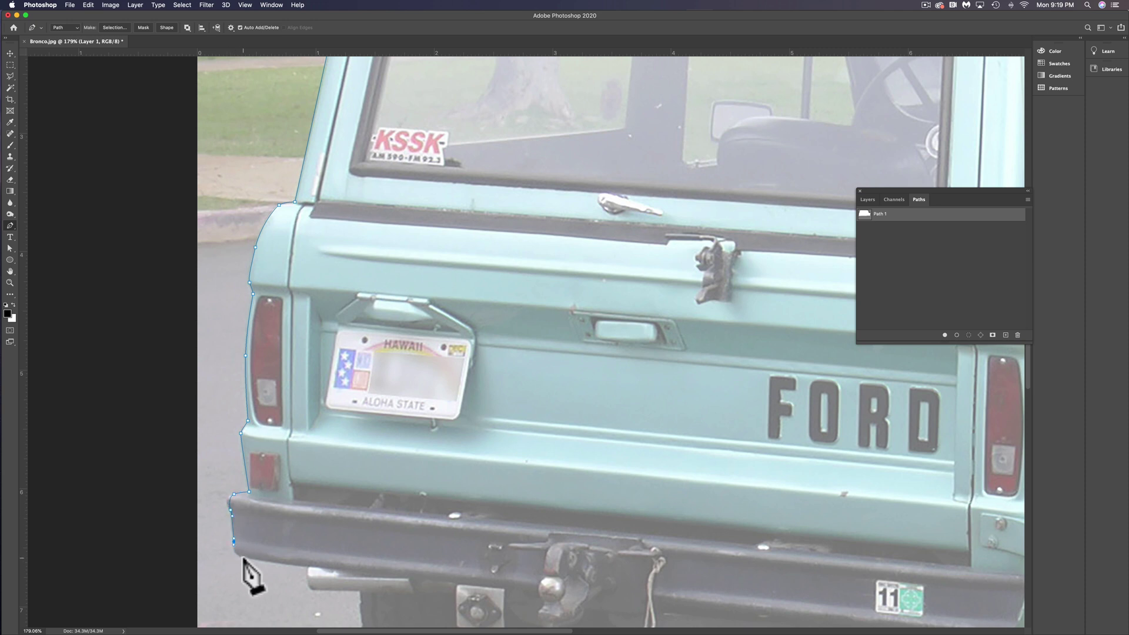
pyautogui.click(308, 568)
pyautogui.moveTo(366, 477); pyautogui.dragTo(395, 233)
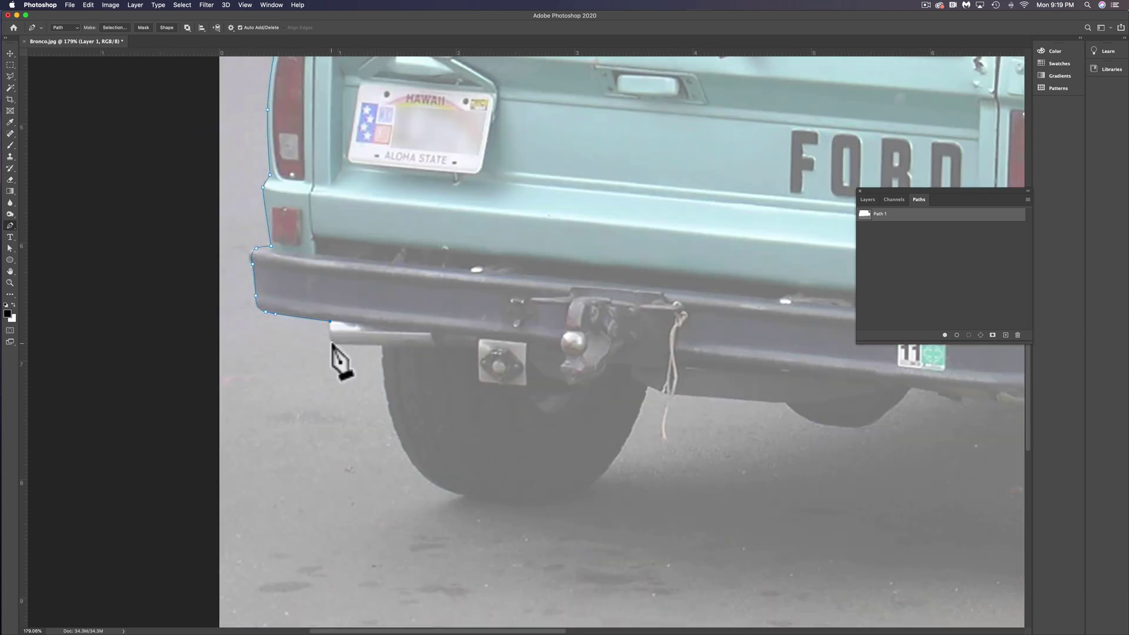
pyautogui.click(344, 345)
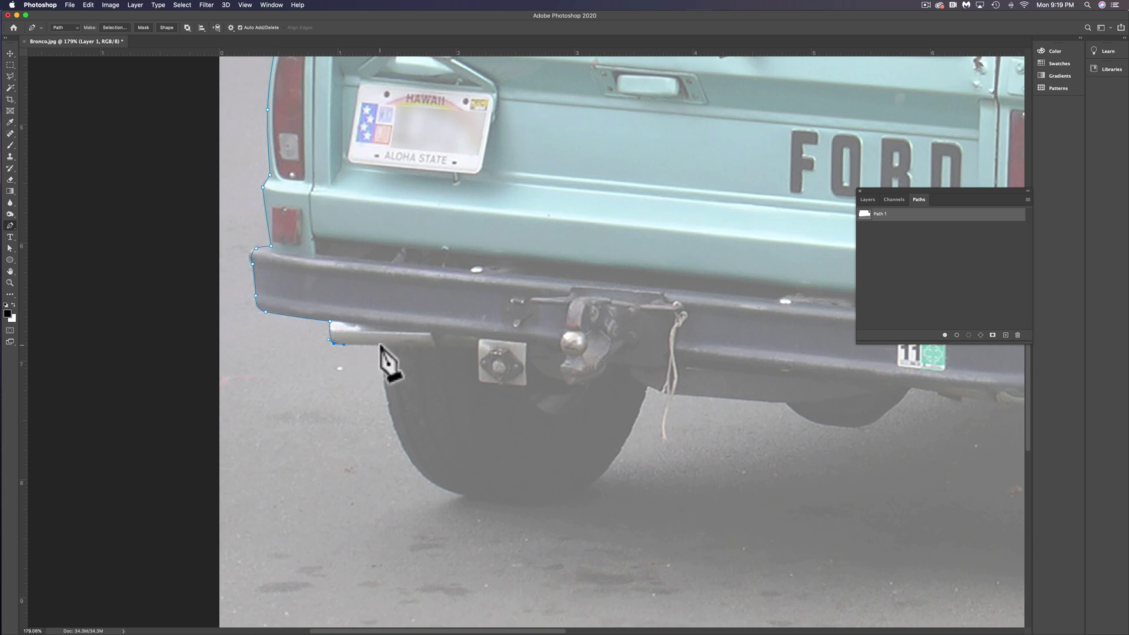
pyautogui.click(382, 344)
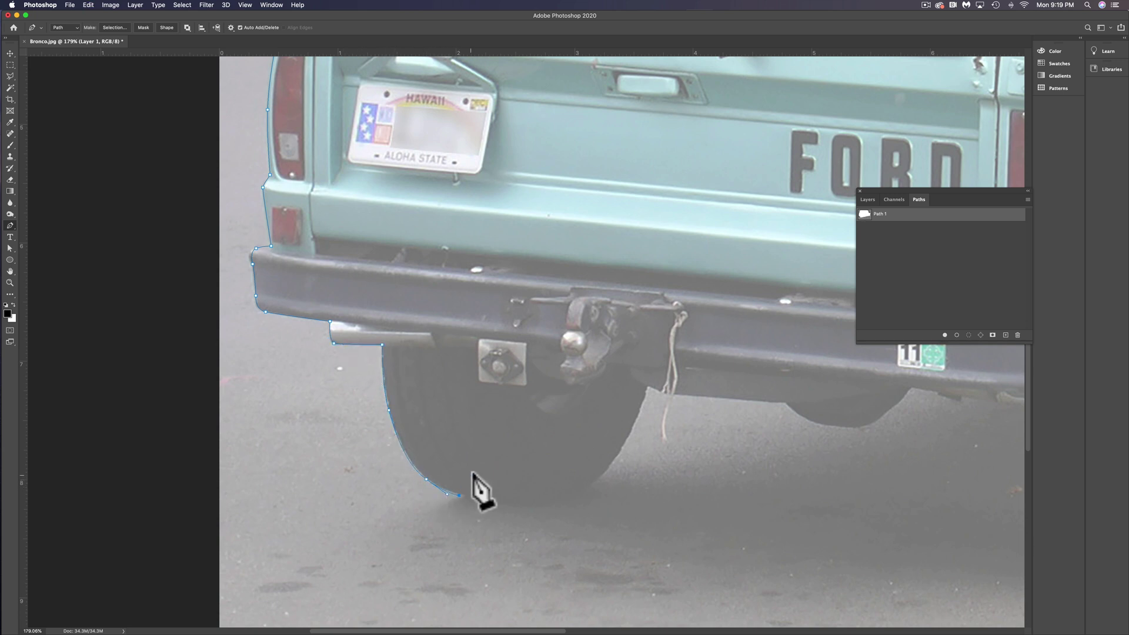
# Step: Resume the path at its end anchor and curve it around the ground shadow to the front tyre's base
pyautogui.scroll(-5, 470, 488)
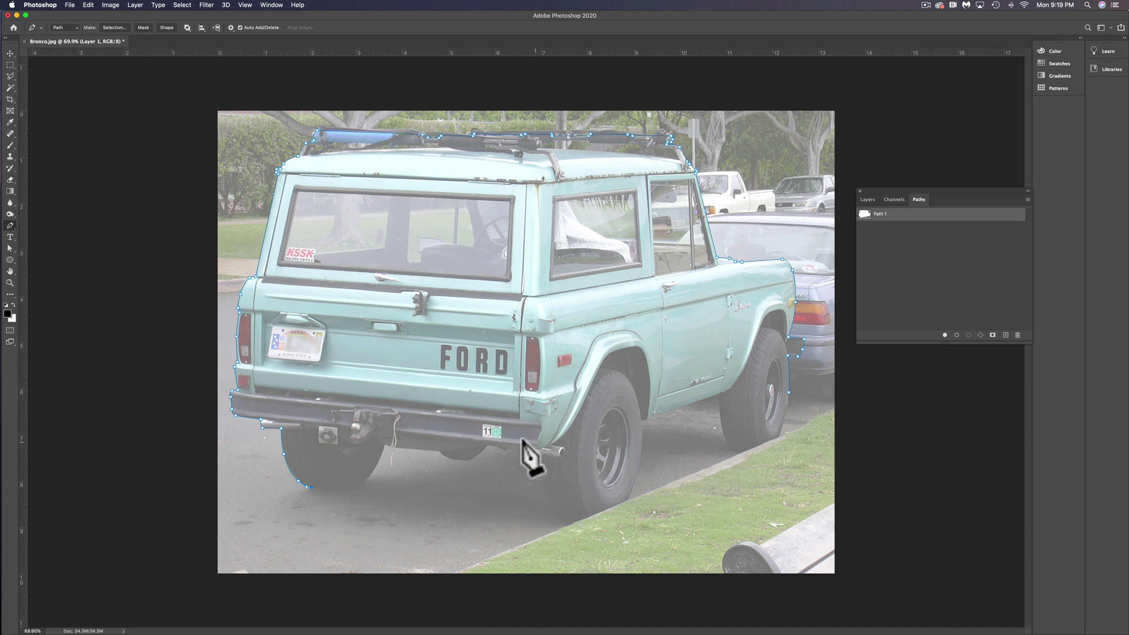
pyautogui.click(310, 487)
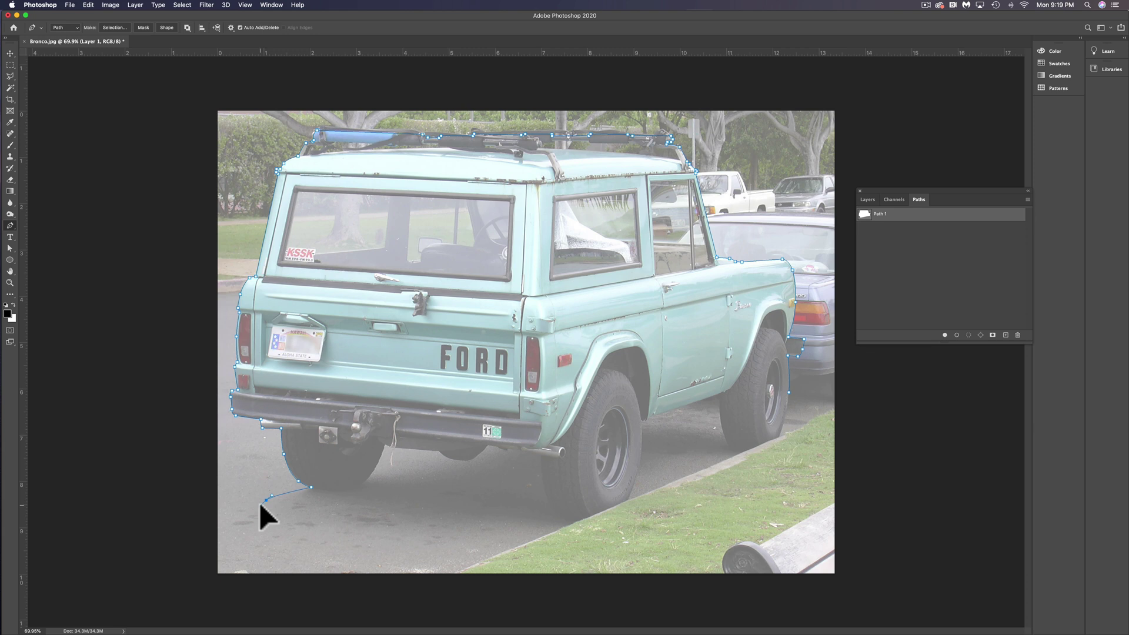
pyautogui.moveTo(260, 505); pyautogui.dragTo(261, 505)
pyautogui.moveTo(351, 522); pyautogui.dragTo(426, 527)
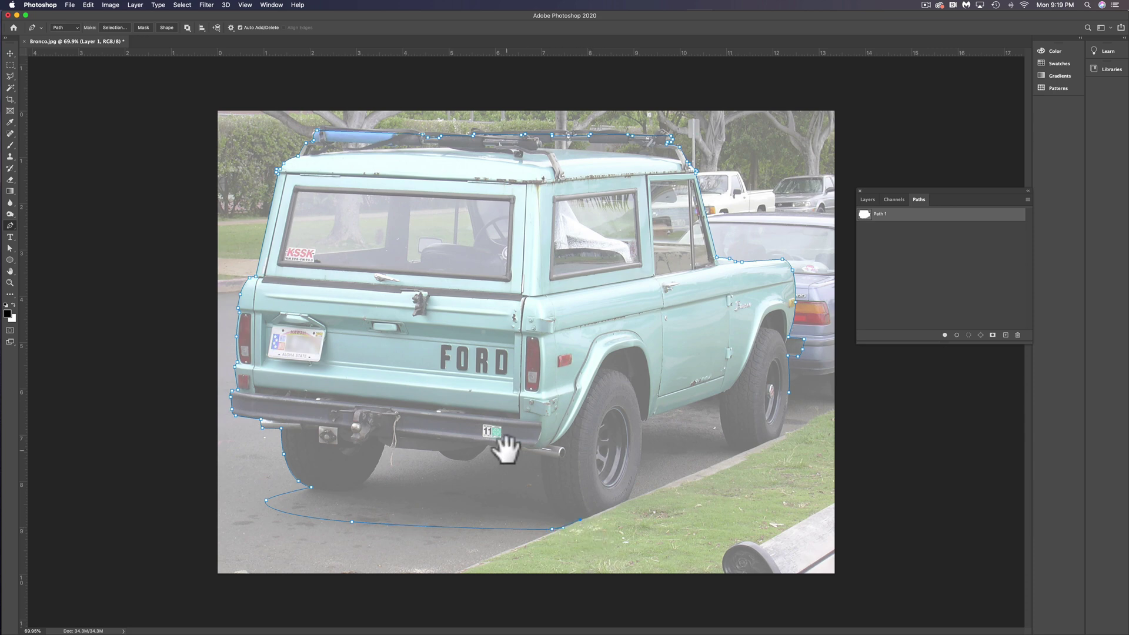
pyautogui.scroll(3, 611, 529)
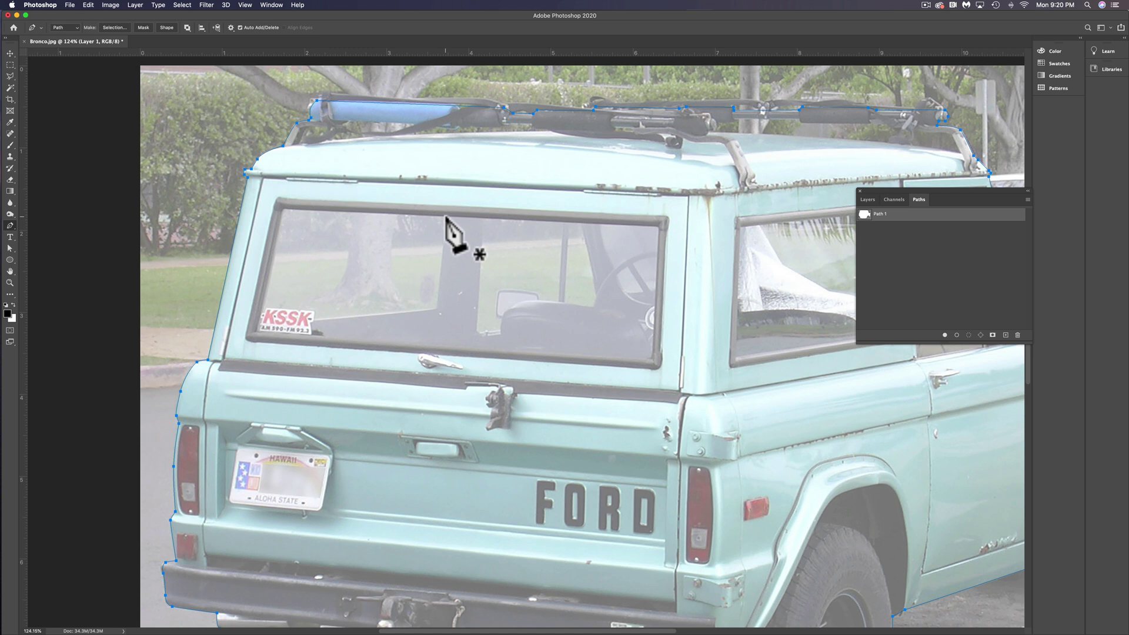
# Step: Trace the rear window as a closed four-corner cutout and begin the next window's top edge
pyautogui.click(446, 218)
pyautogui.click(283, 209)
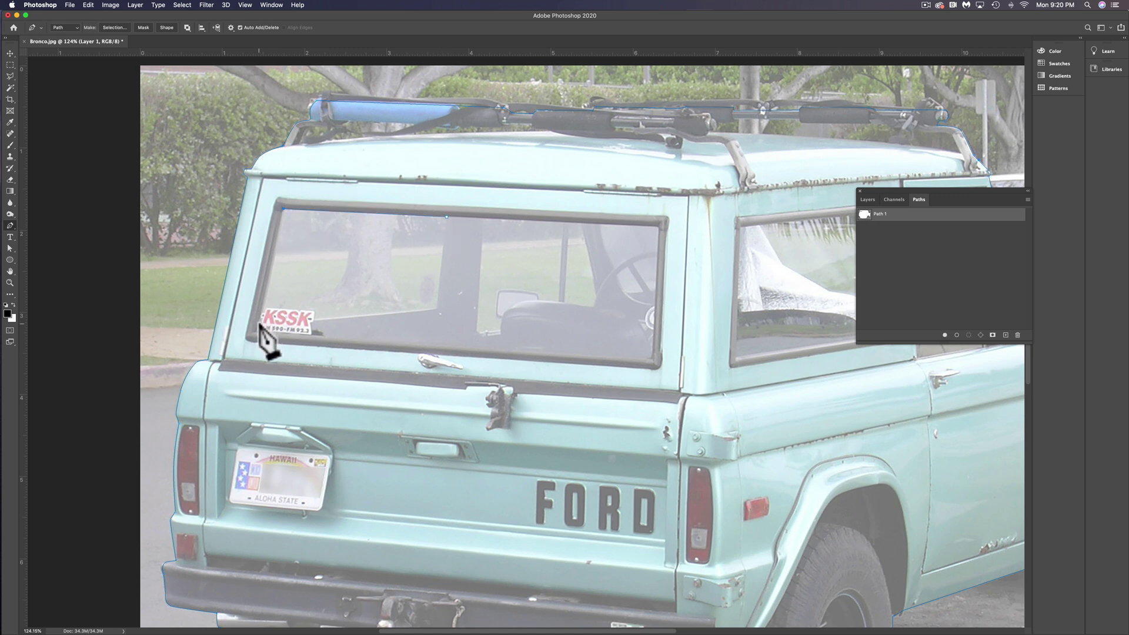
pyautogui.click(259, 324)
pyautogui.click(435, 308)
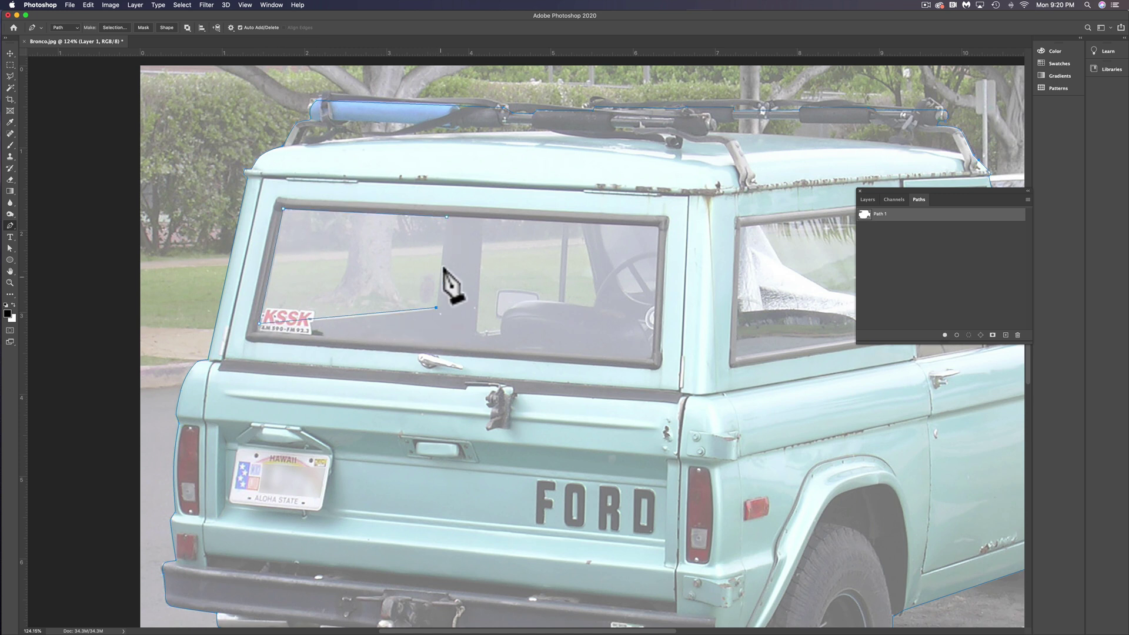
pyautogui.click(446, 217)
pyautogui.click(421, 216)
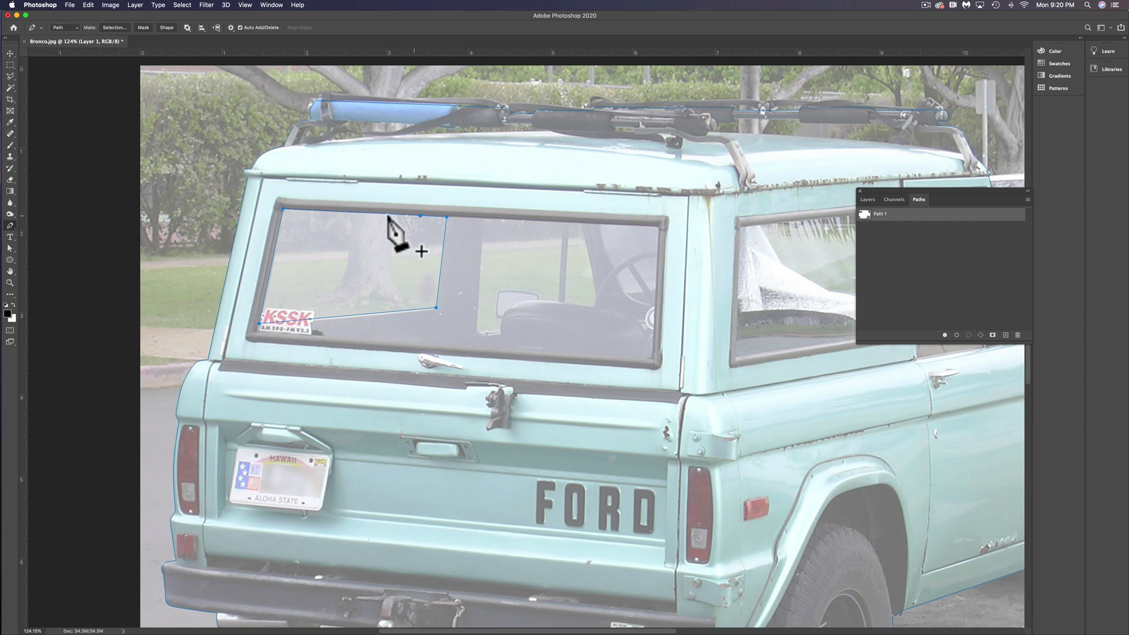
pyautogui.click(483, 219)
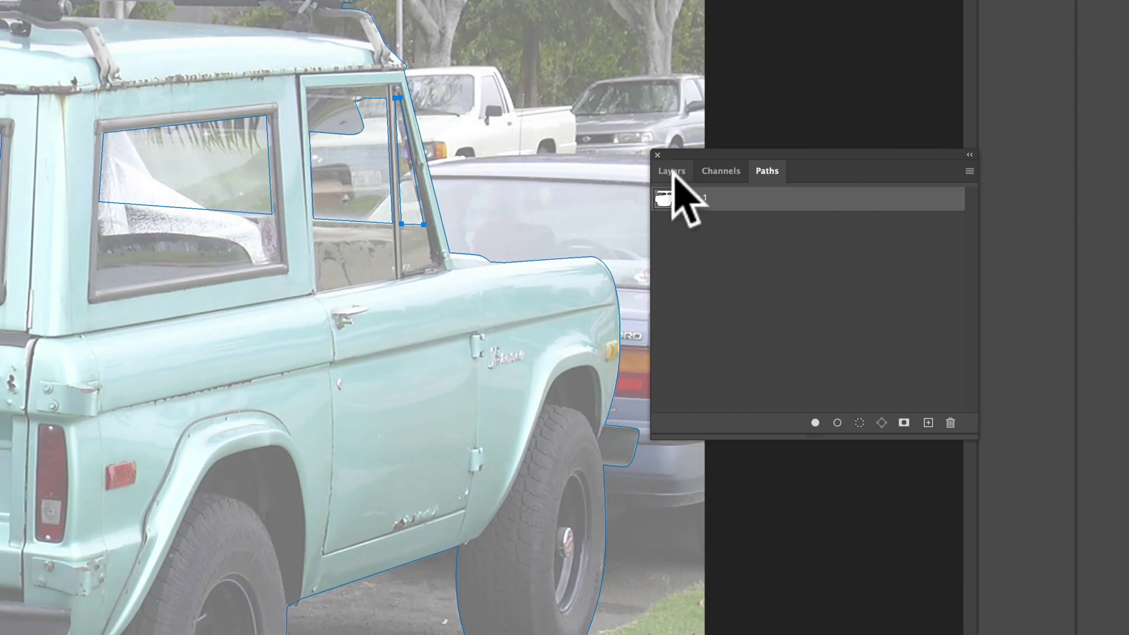
# Step: Raise Layer 1's opacity to 100% to check the path, then set it to 35%
pyautogui.click(675, 175)
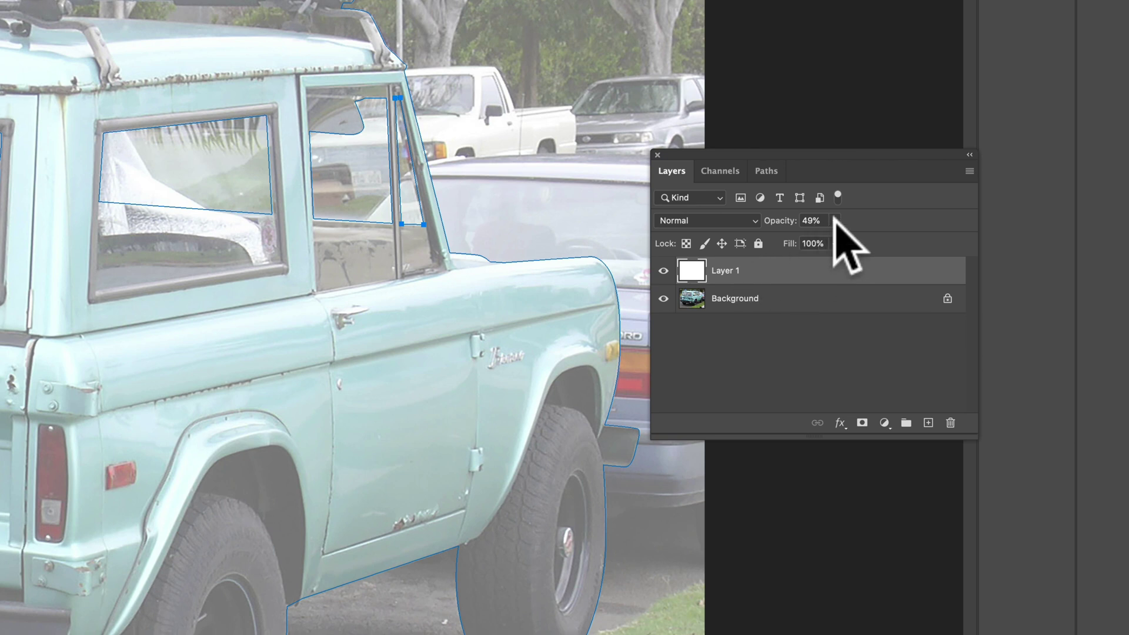
pyautogui.moveTo(847, 238); pyautogui.dragTo(987, 252)
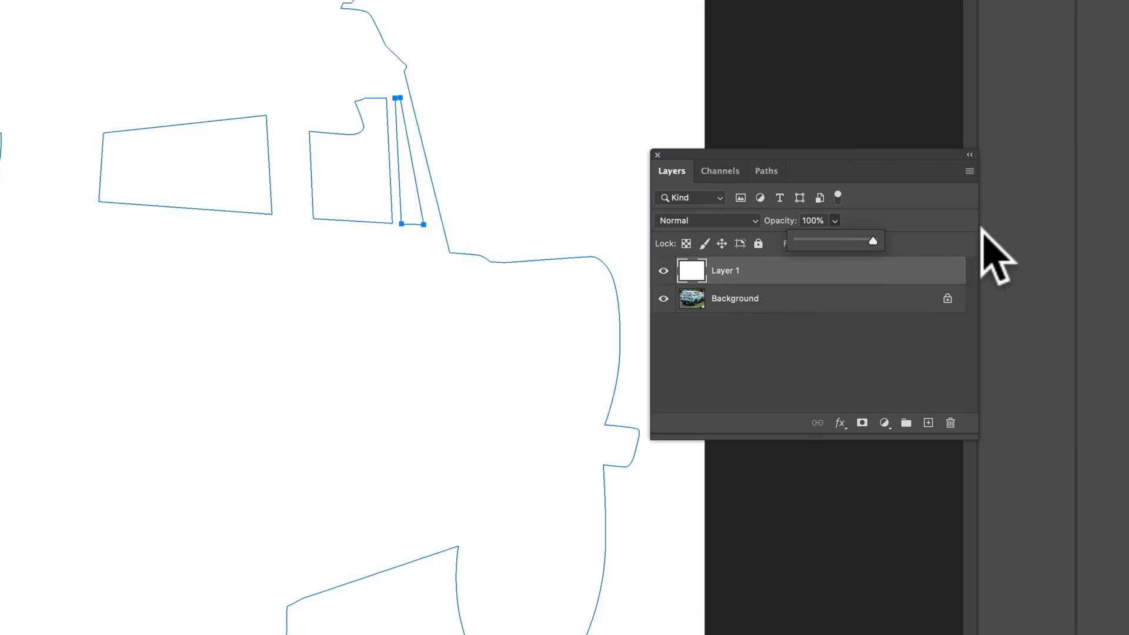
pyautogui.scroll(-3, 619, 272)
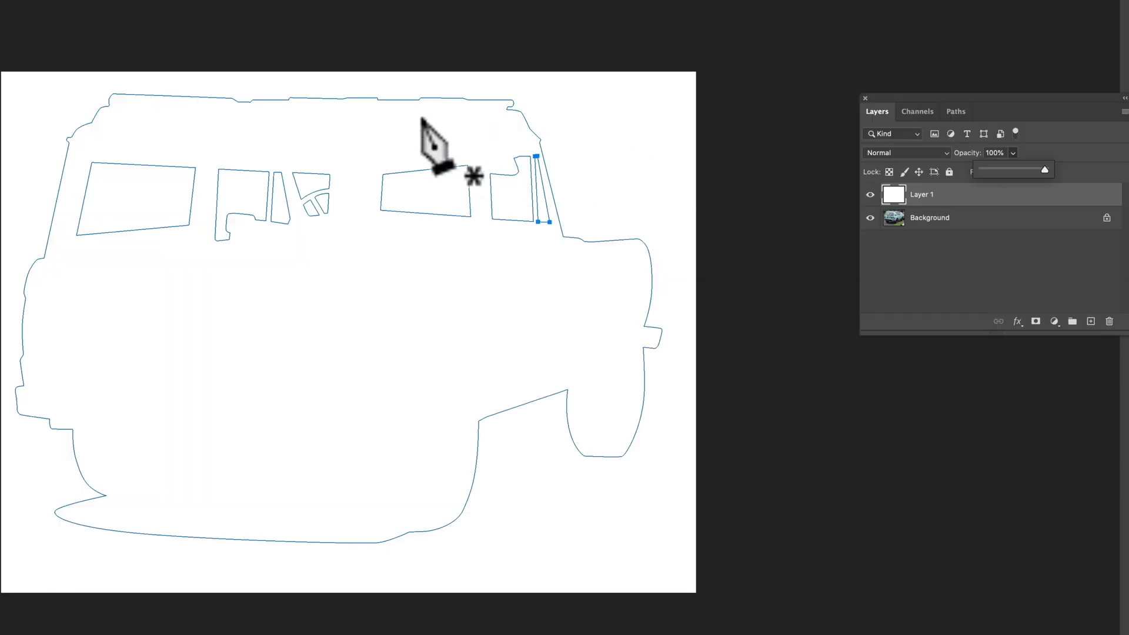
pyautogui.click(1004, 168)
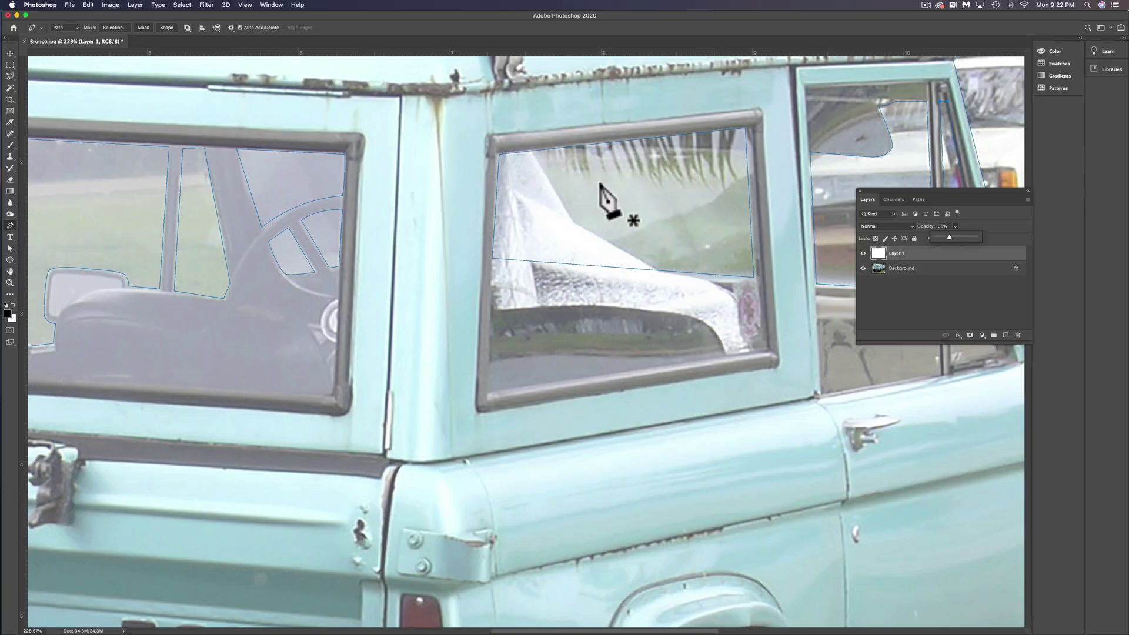
# Step: Pan to the roof rack and make the white overlay opaque to inspect the path
pyautogui.moveTo(601, 185); pyautogui.dragTo(504, 388)
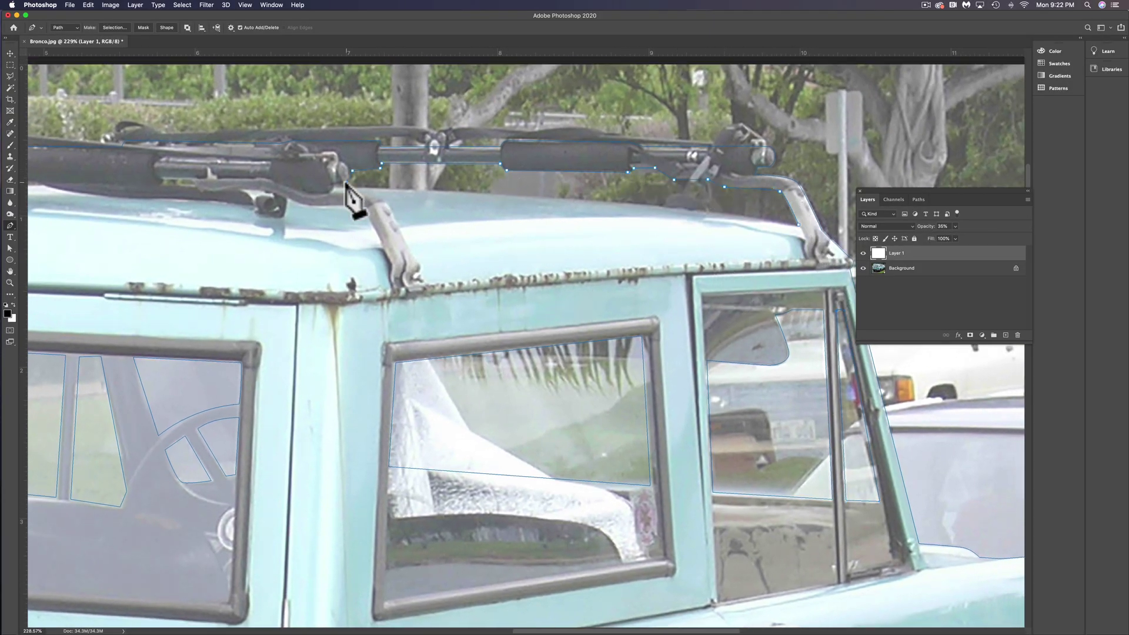
pyautogui.hscroll(-7, 605, 210)
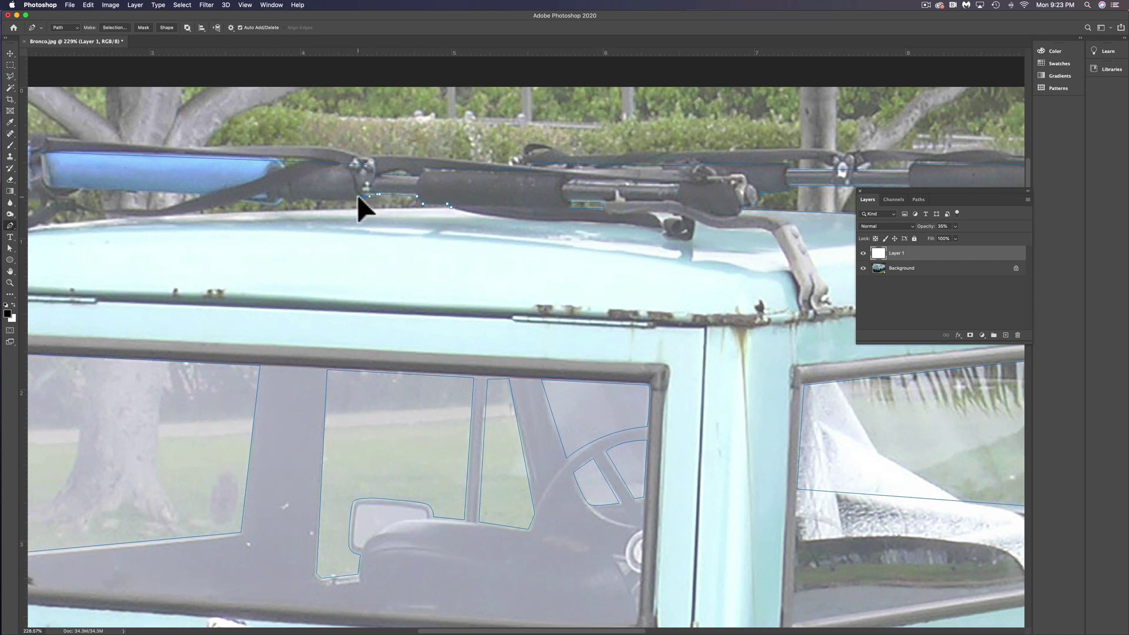
pyautogui.hscroll(-2, 358, 206)
pyautogui.scroll(-5, 729, 218)
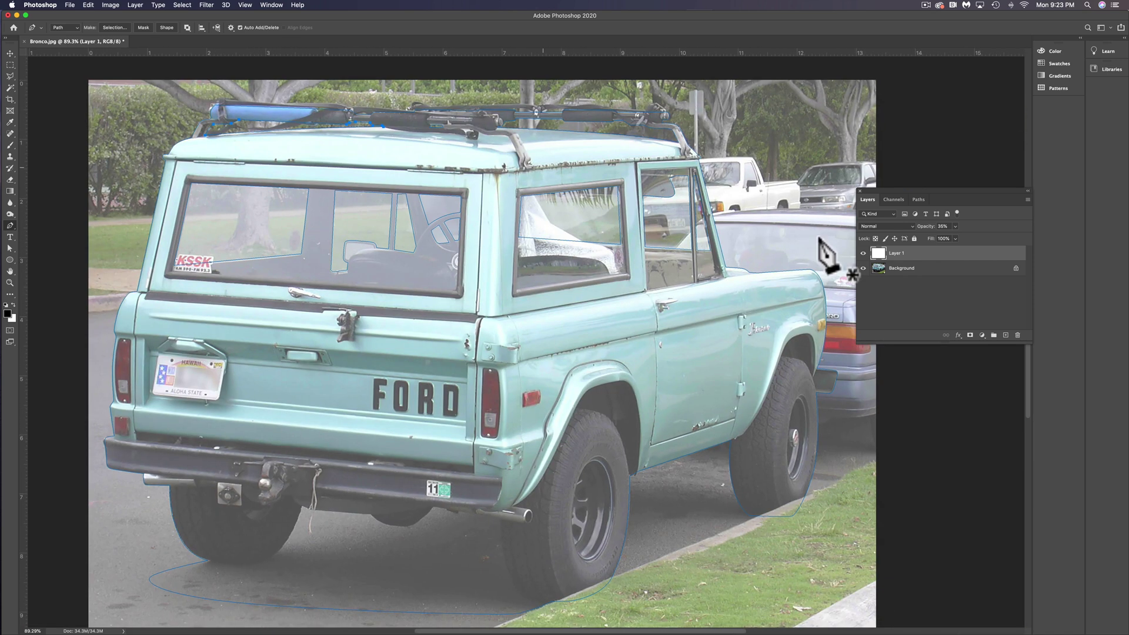
pyautogui.moveTo(956, 224); pyautogui.dragTo(1020, 235)
pyautogui.scroll(-2, 564, 353)
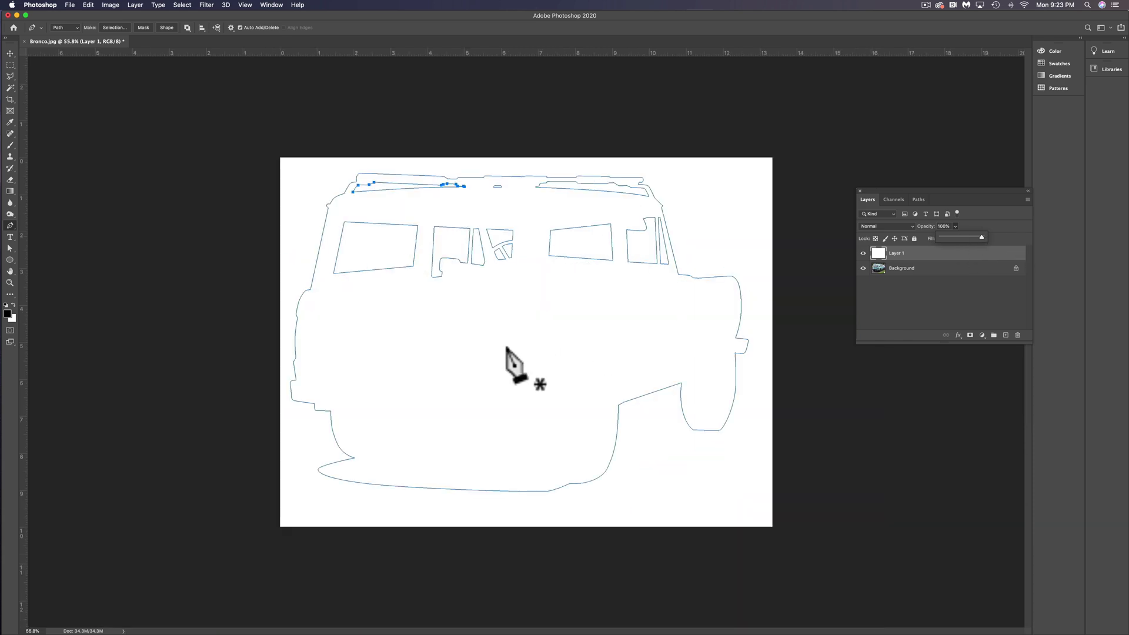
pyautogui.click(10, 65)
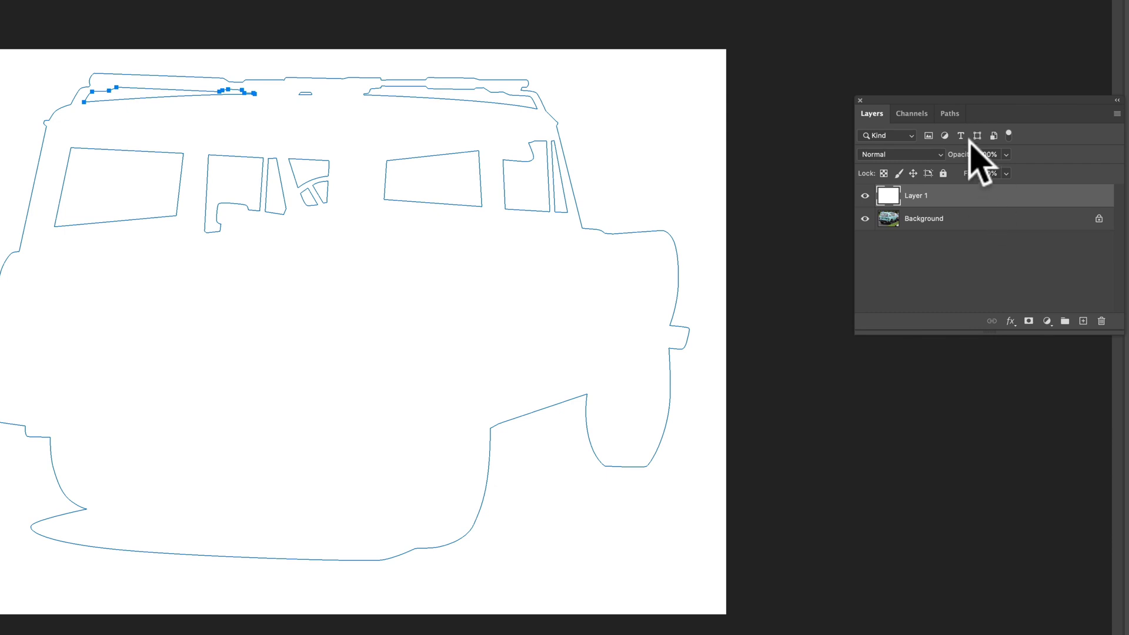
# Step: Delete the white Layer 1 overlay and show Path 1 in the Paths panel
pyautogui.click(955, 115)
pyautogui.click(876, 113)
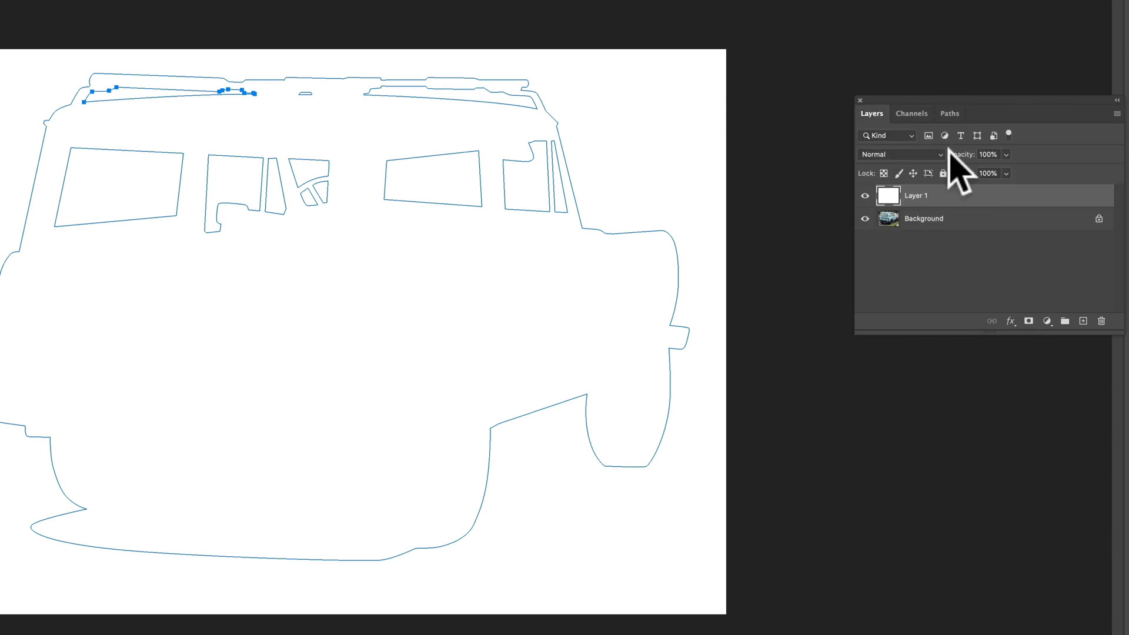
pyautogui.moveTo(978, 199); pyautogui.dragTo(1099, 320)
pyautogui.click(951, 115)
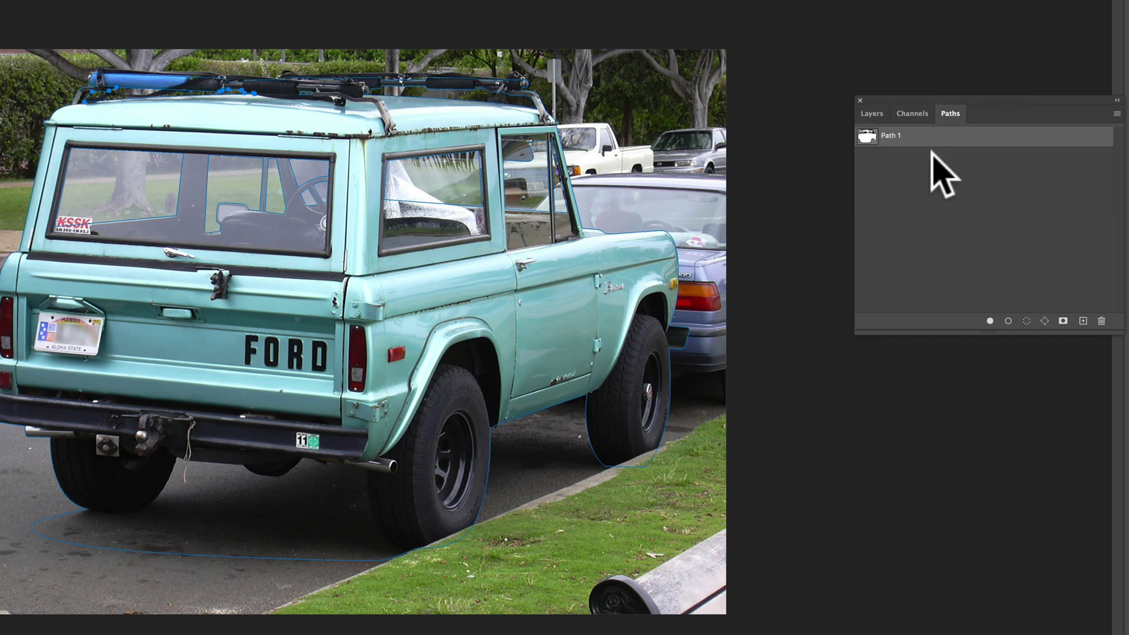